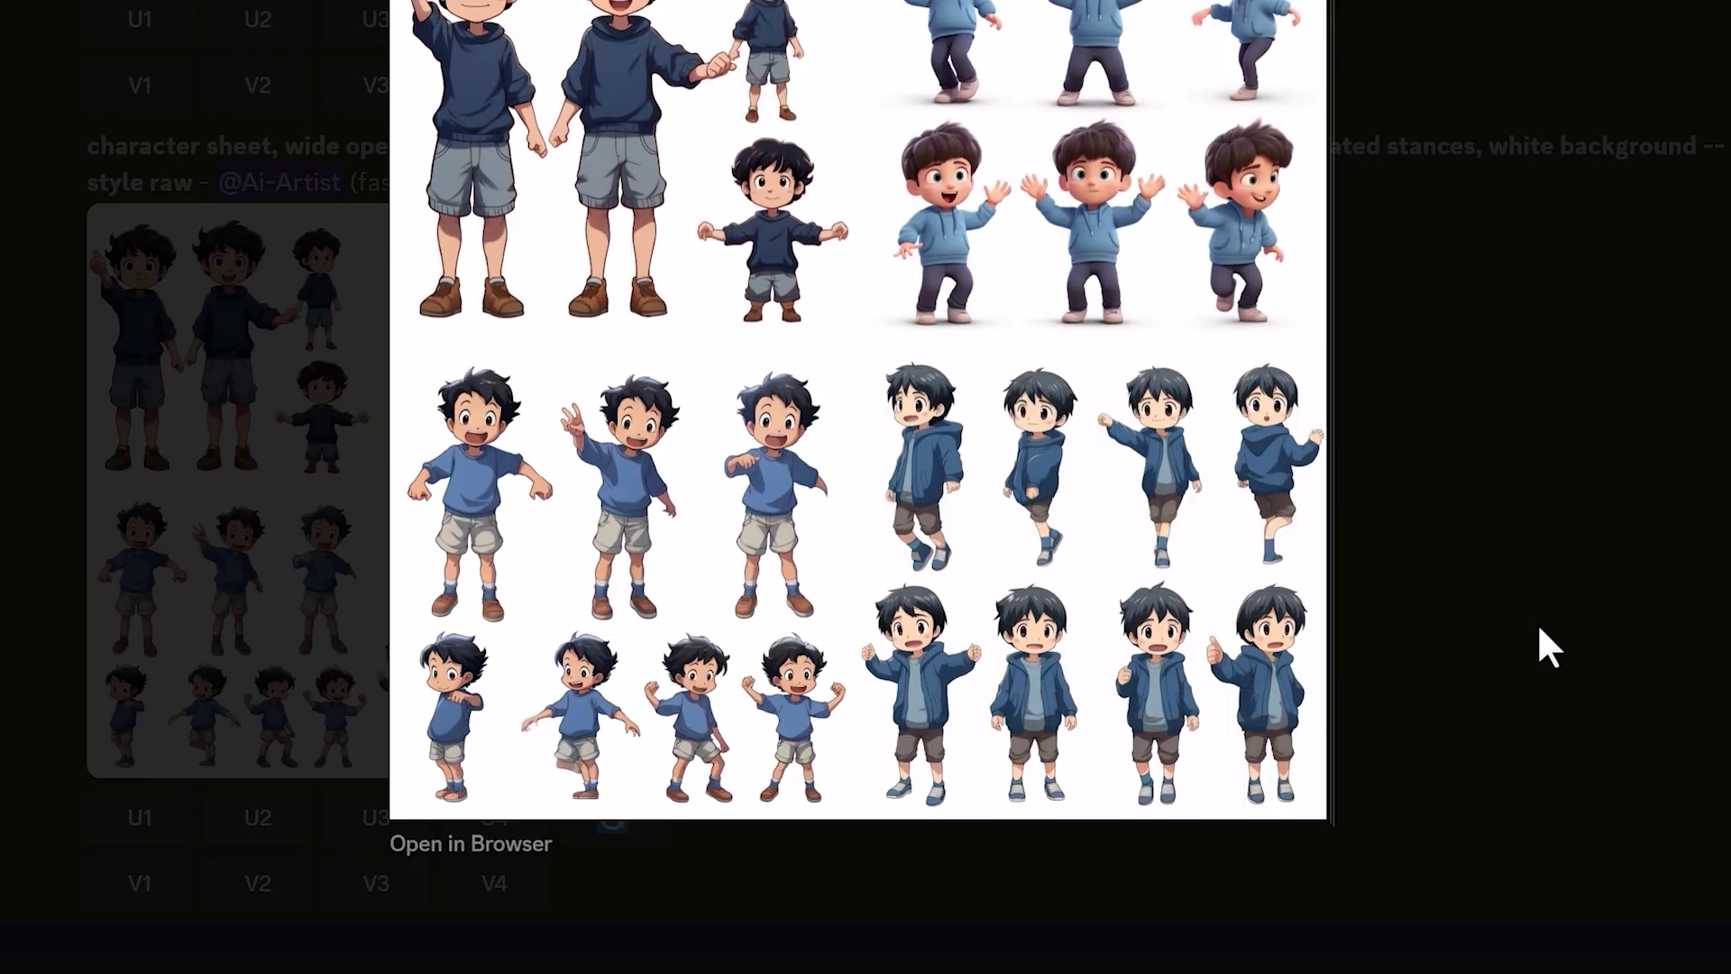
Step: Close the preview and start Vary (Region) on the upscaled boy sheet Image #3
{"action": "left_click", "coordinate": [1538, 642]}
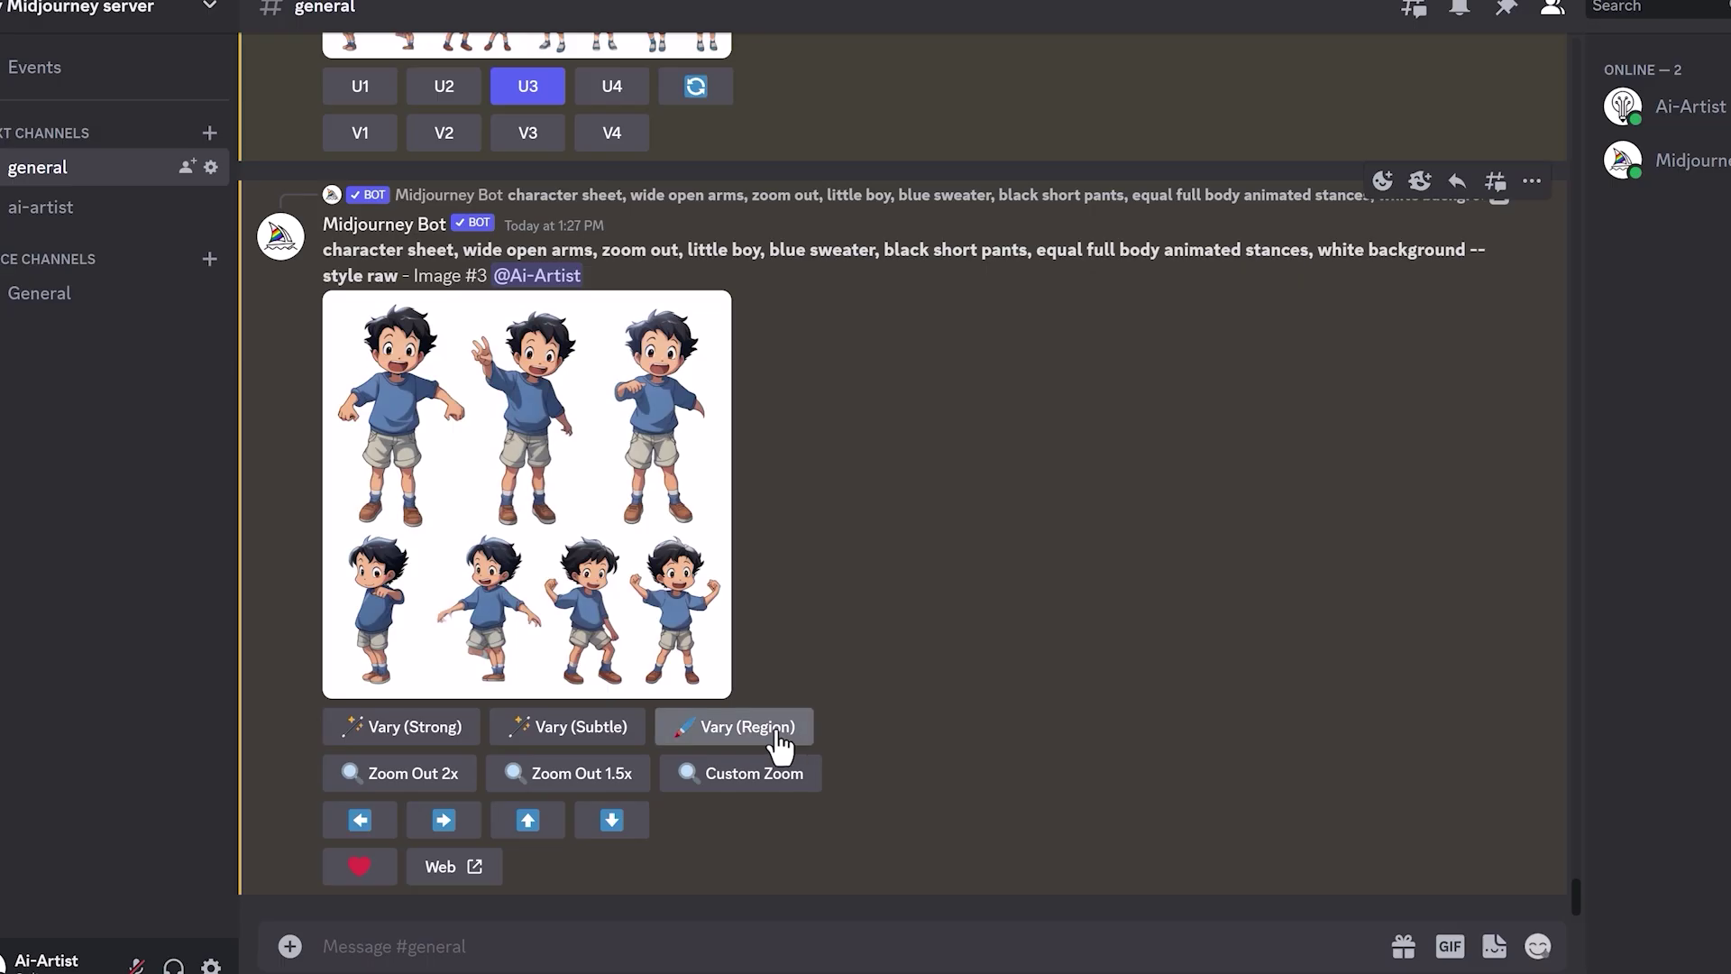
{"action": "left_click", "coordinate": [777, 735]}
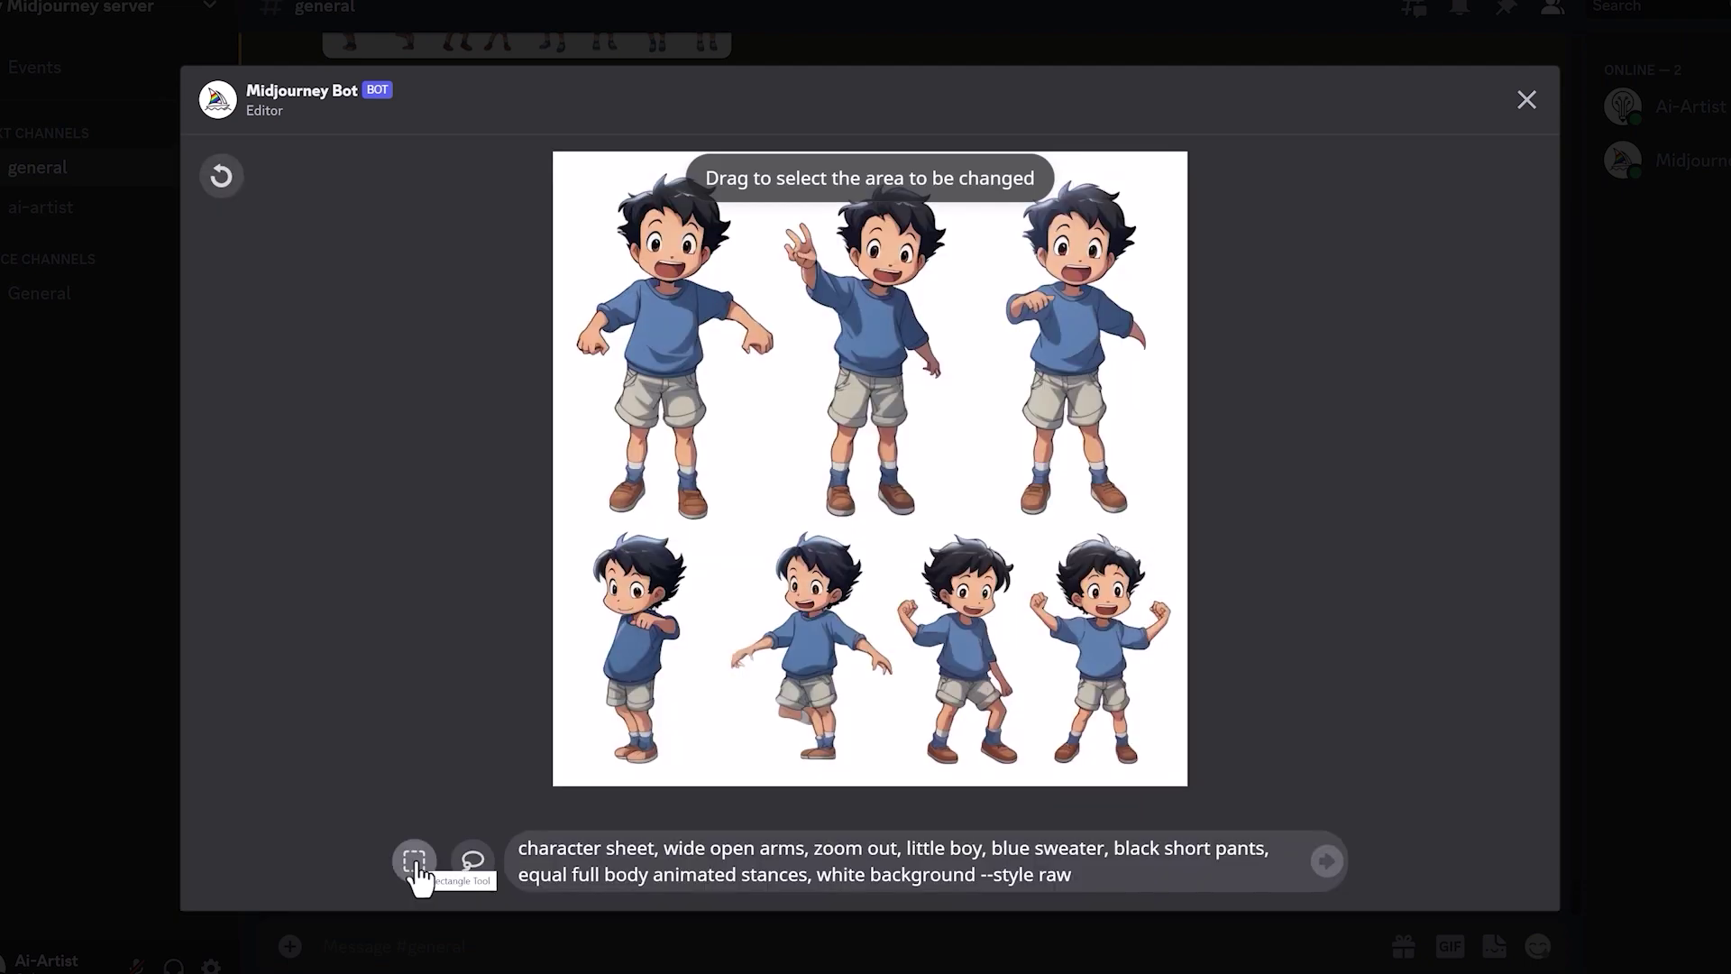
Step: Lasso the top-middle boy on the sheet for regeneration
{"action": "left_click", "coordinate": [415, 864]}
{"action": "left_click", "coordinate": [470, 866]}
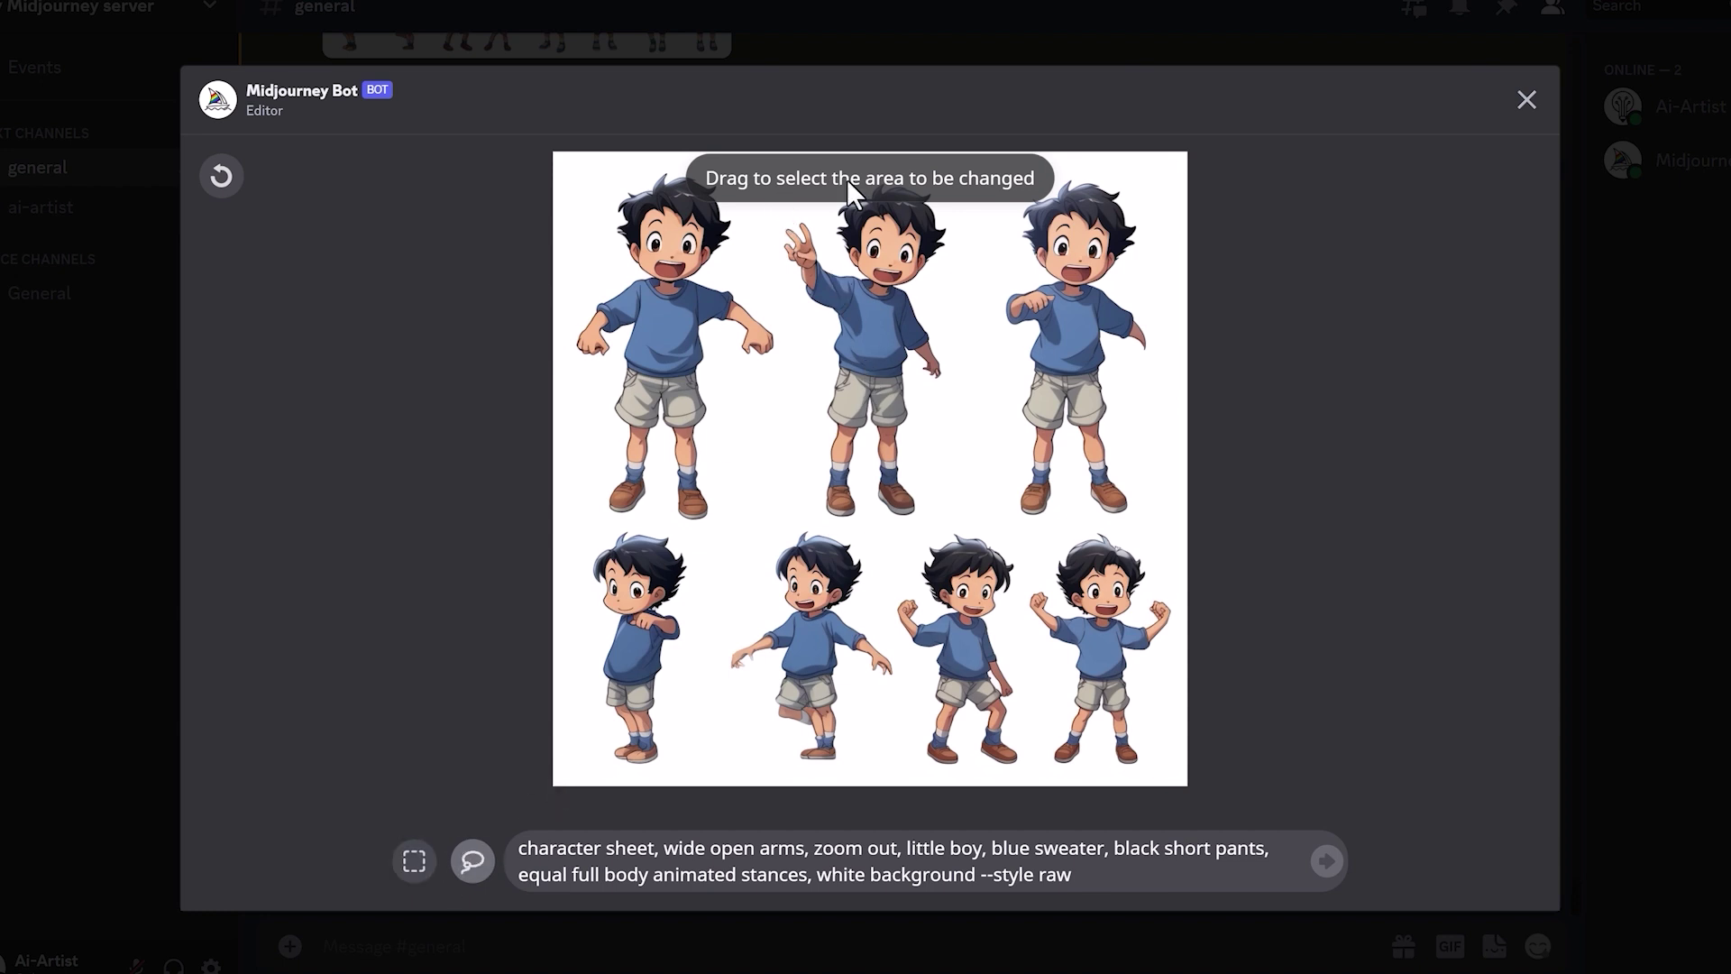
{"action": "mouse_move", "coordinate": [985, 323]}
{"action": "left_mouse_down"}
{"action": "mouse_move", "coordinate": [992, 162]}
{"action": "mouse_move", "coordinate": [850, 162]}
{"action": "mouse_move", "coordinate": [791, 186]}
{"action": "mouse_move", "coordinate": [765, 225]}
{"action": "mouse_move", "coordinate": [773, 502]}
{"action": "mouse_move", "coordinate": [791, 525]}
{"action": "mouse_move", "coordinate": [878, 542]}
{"action": "mouse_move", "coordinate": [962, 518]}
{"action": "mouse_move", "coordinate": [984, 464]}
{"action": "mouse_move", "coordinate": [986, 244]}
{"action": "left_mouse_up"}
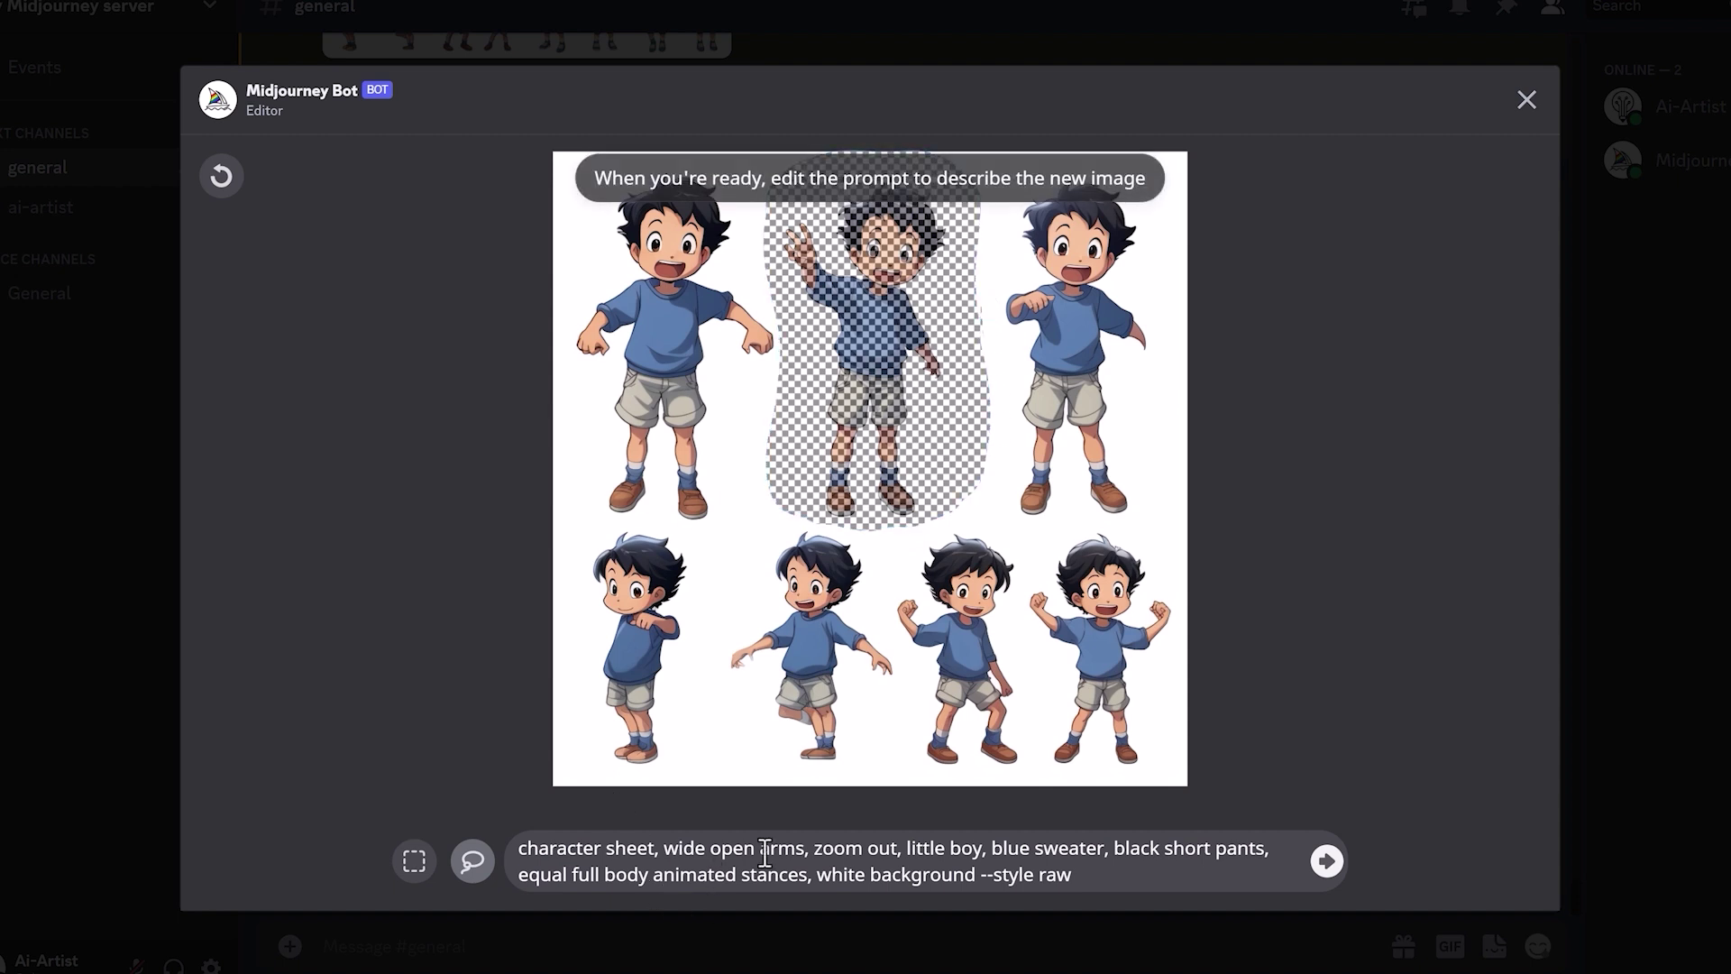
Step: Replace 'wide open arms' with 'on a chair' in the prompt and submit
{"action": "left_click_drag", "start_coordinate": [805, 848], "coordinate": [664, 848]}
{"action": "type", "text": "on a ch"}
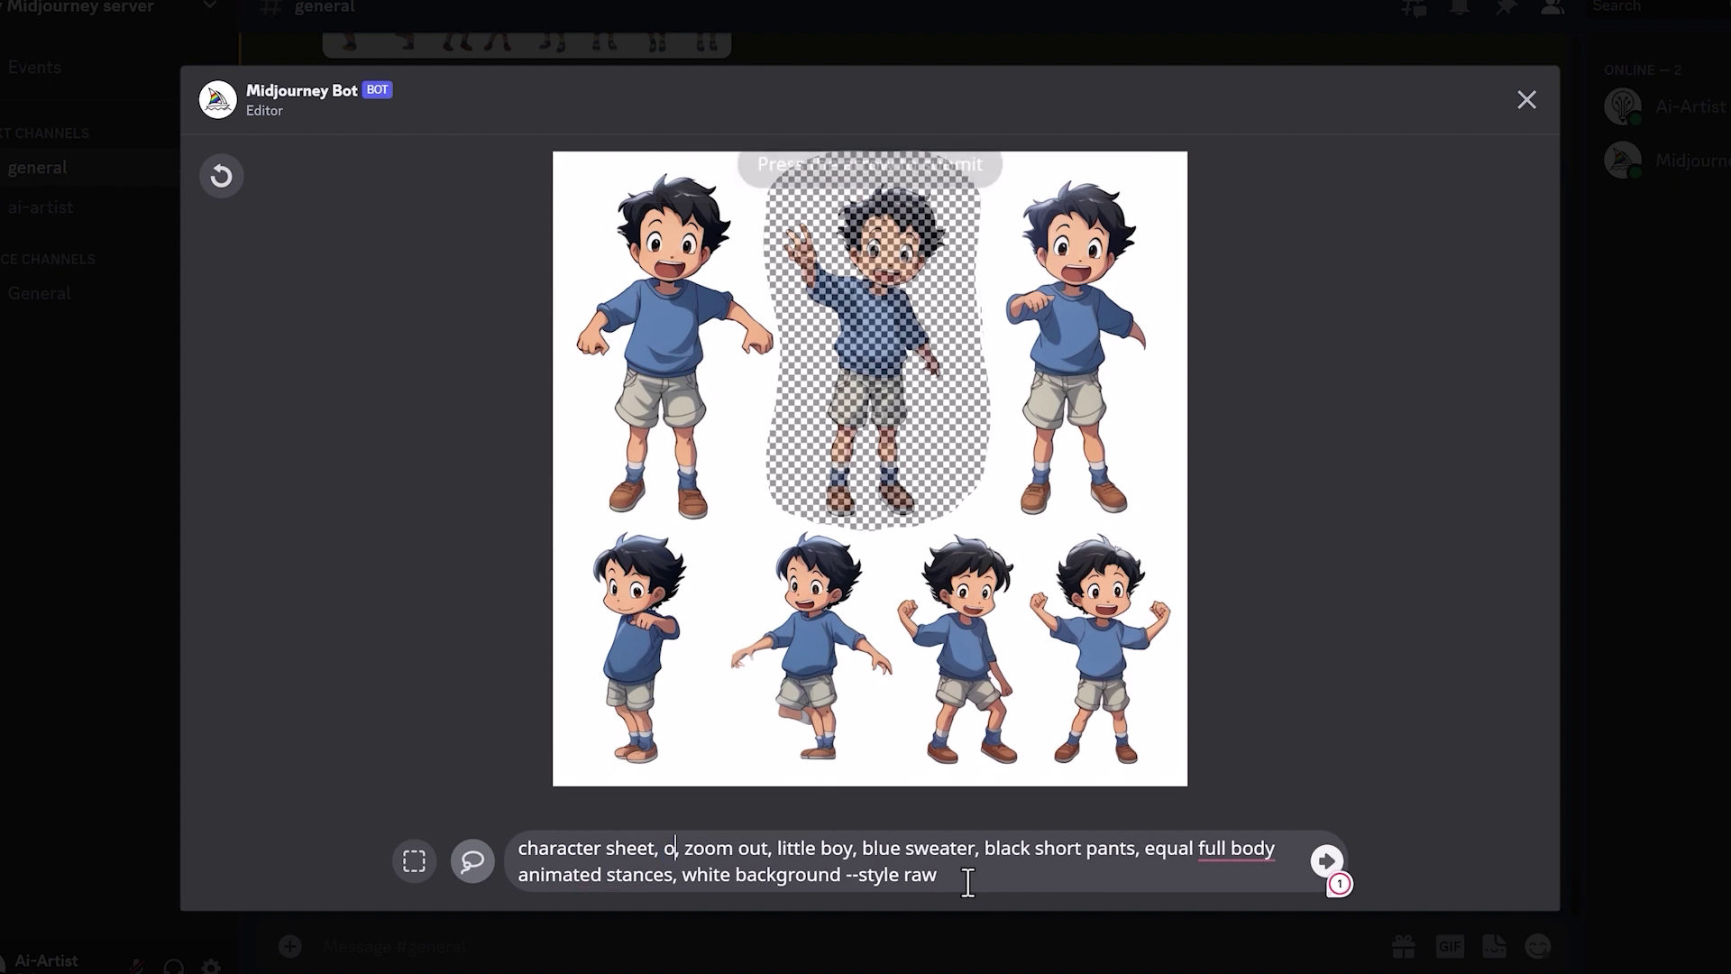
{"action": "type", "text": "air"}
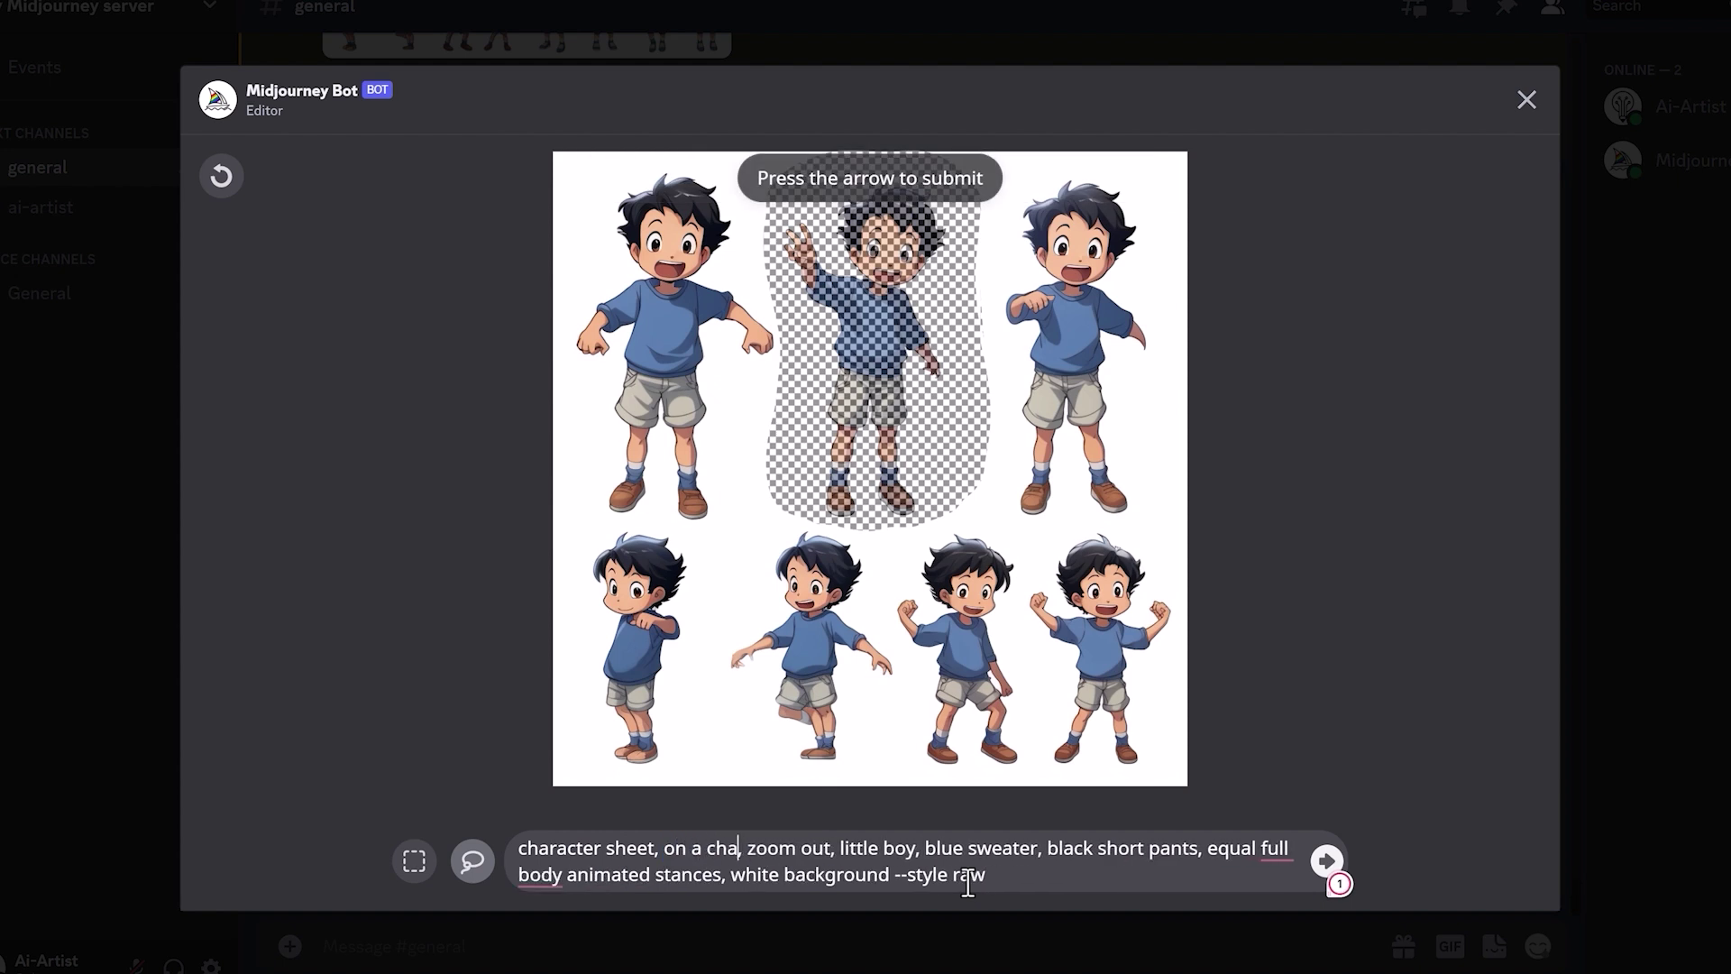
{"action": "left_click", "coordinate": [1327, 863]}
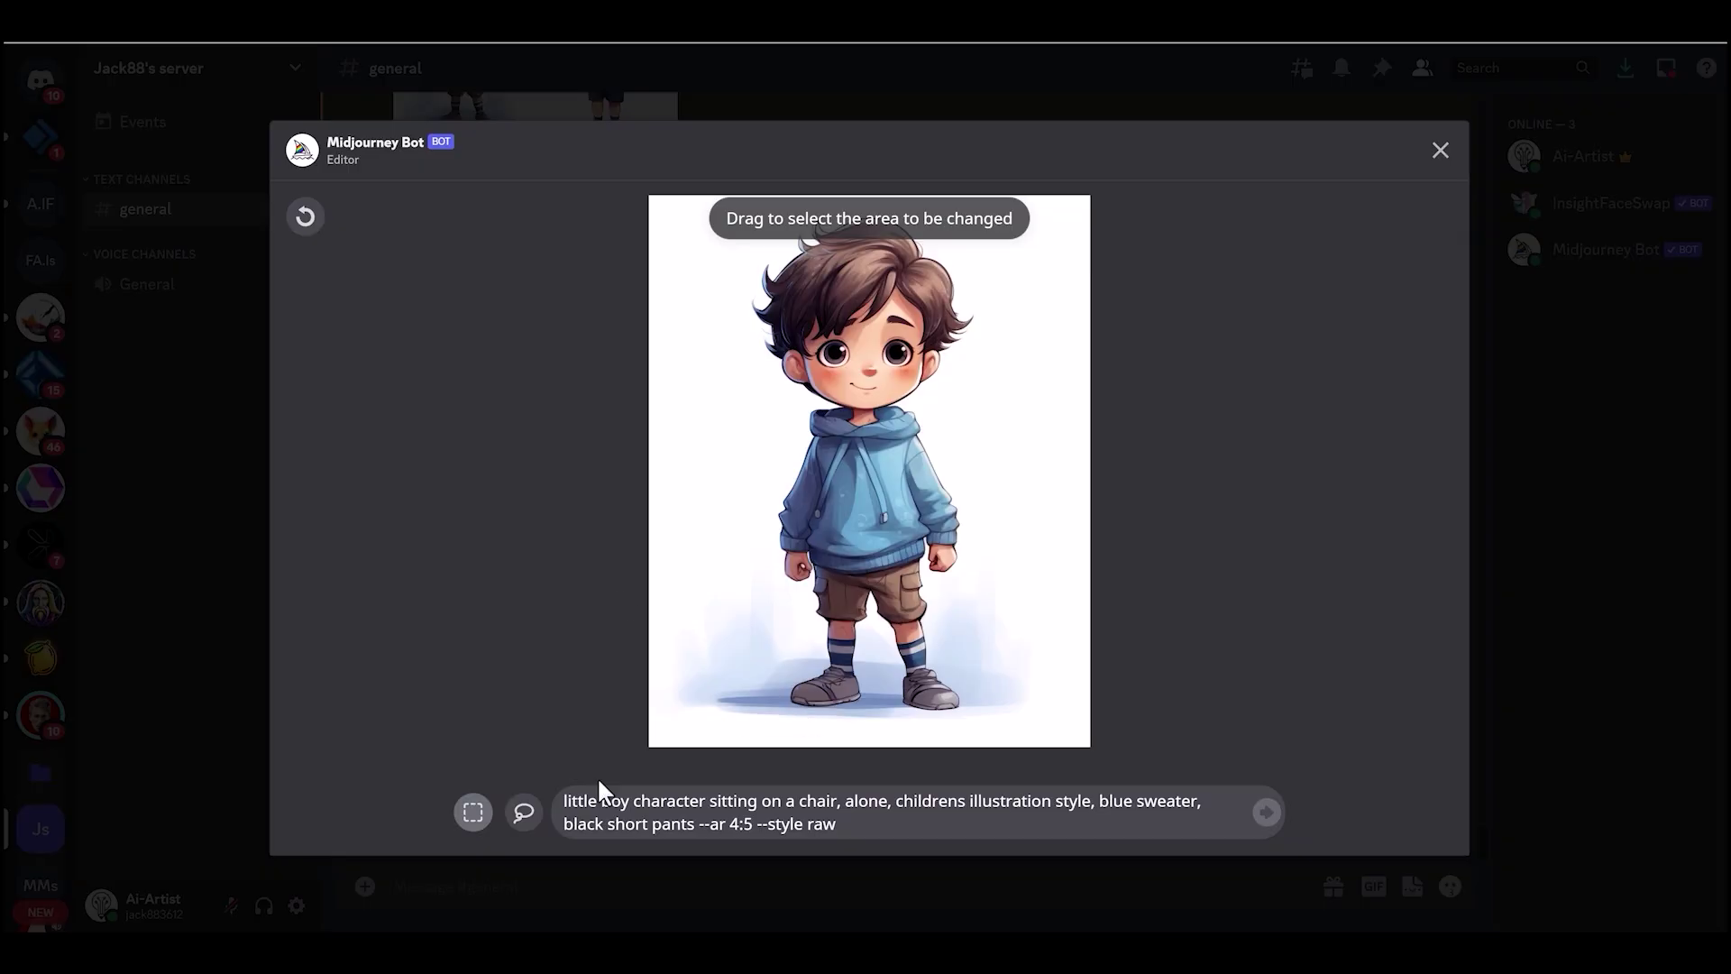
Step: Lasso the shadow beneath the boy in the region editor
{"action": "left_click", "coordinate": [524, 813]}
{"action": "mouse_move", "coordinate": [694, 735]}
{"action": "left_mouse_down"}
{"action": "mouse_move", "coordinate": [936, 737]}
{"action": "mouse_move", "coordinate": [1082, 685]}
{"action": "mouse_move", "coordinate": [1091, 393]}
{"action": "mouse_move", "coordinate": [1025, 201]}
{"action": "mouse_move", "coordinate": [780, 190]}
{"action": "mouse_move", "coordinate": [637, 374]}
{"action": "mouse_move", "coordinate": [644, 693]}
{"action": "mouse_move", "coordinate": [664, 742]}
{"action": "left_mouse_up"}
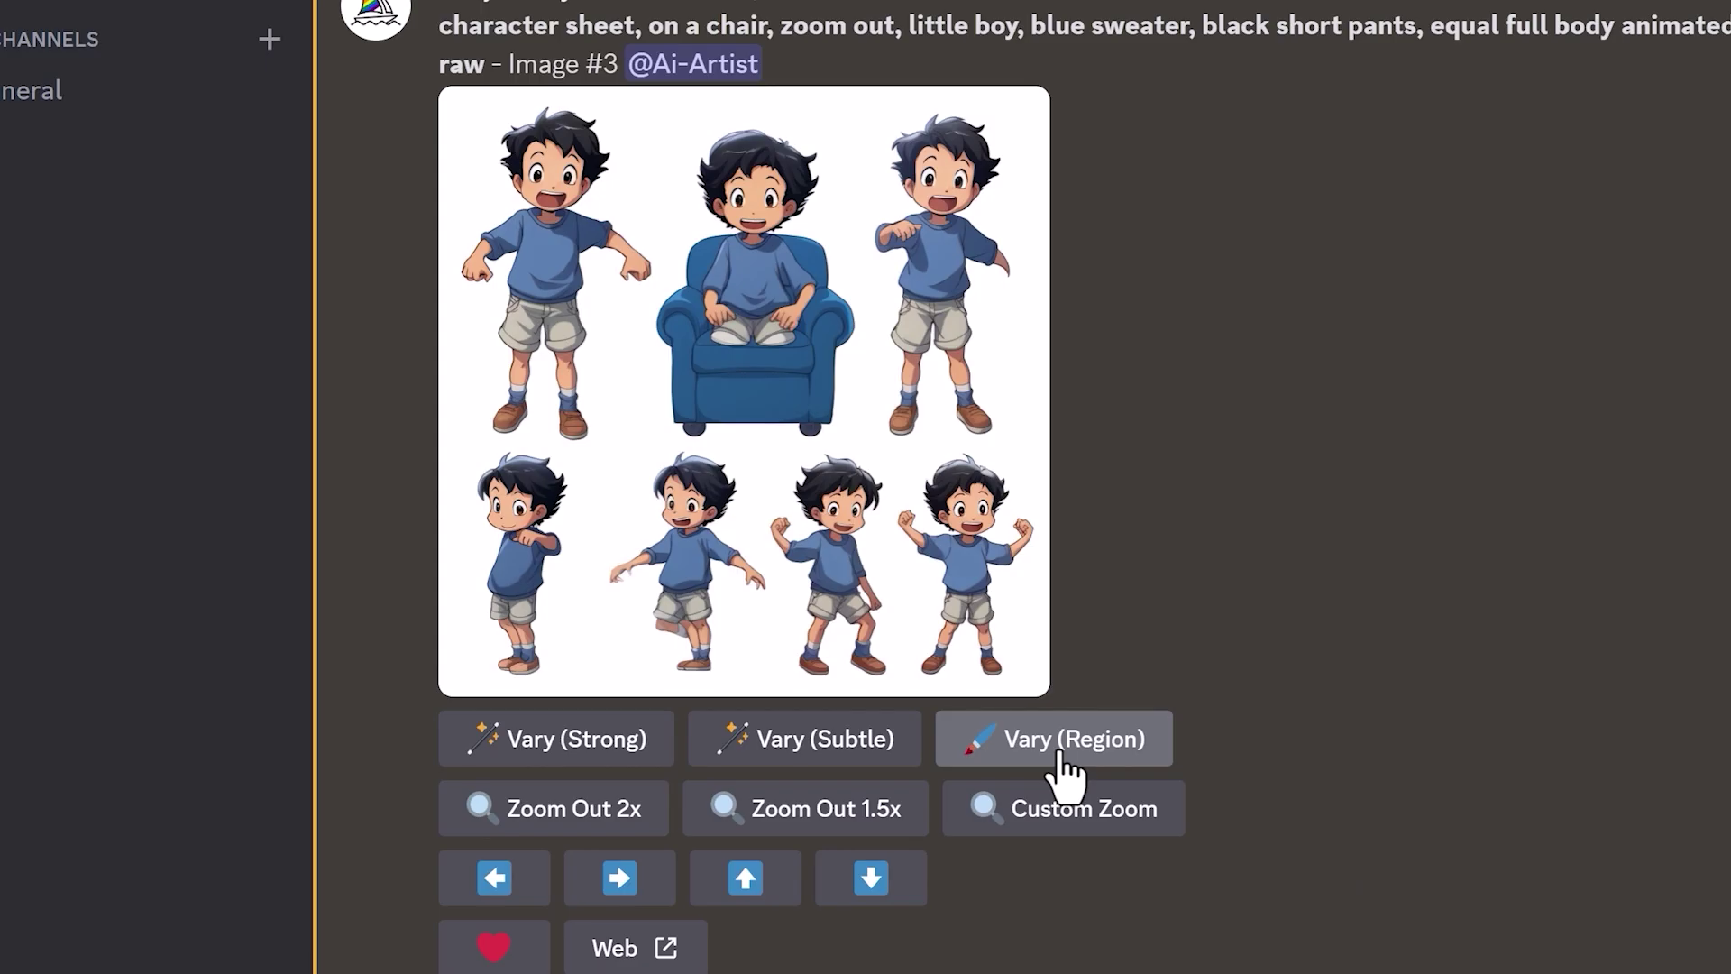
Step: Mask the armchair seat with a rectangle and prefix the prompt with 'little boy legs,'
{"action": "left_click", "coordinate": [1114, 772]}
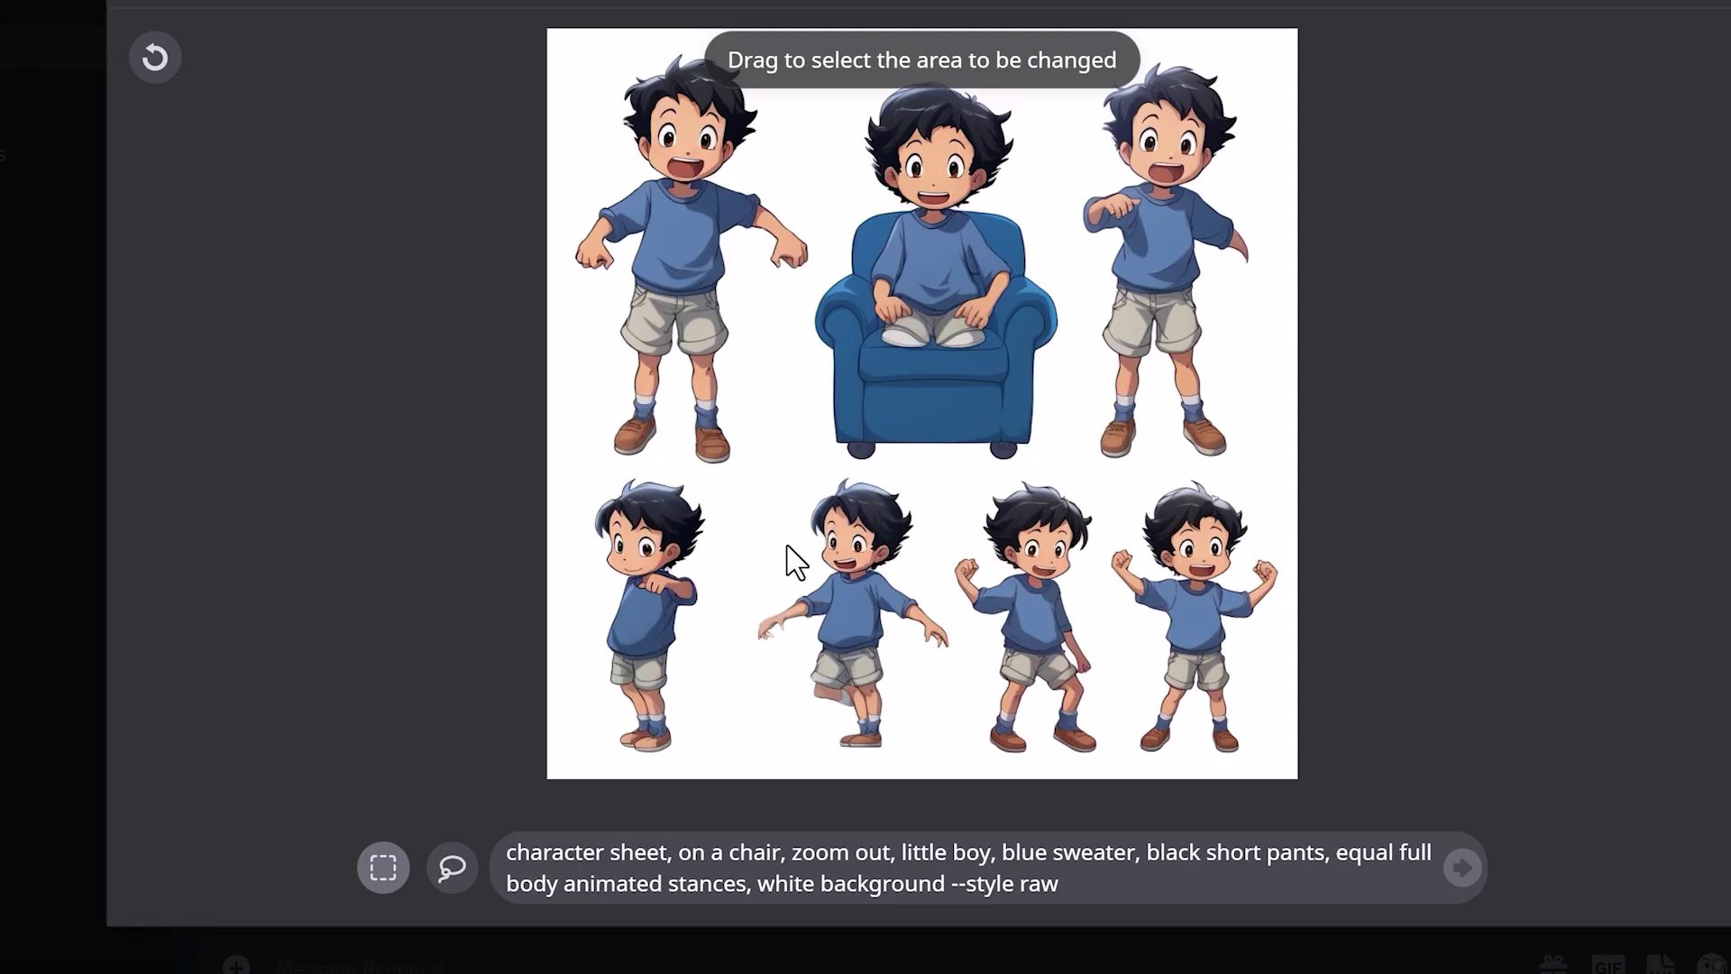
{"action": "left_click_drag", "start_coordinate": [873, 320], "coordinate": [995, 442]}
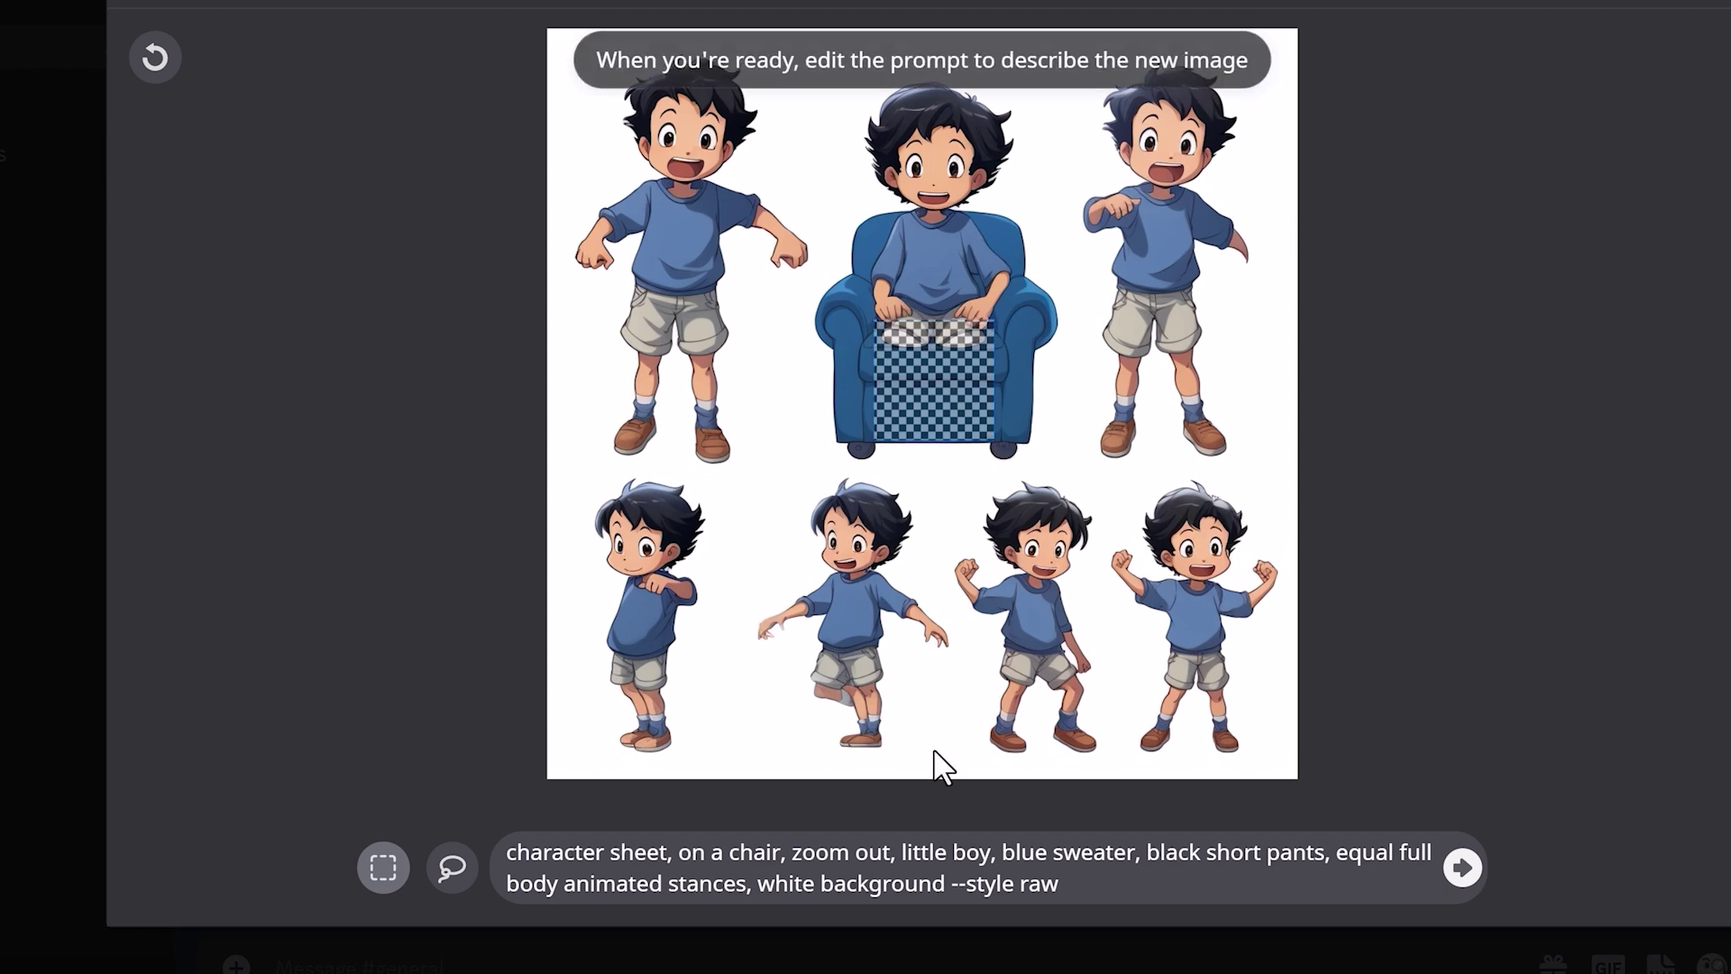
{"action": "left_click", "coordinate": [505, 854]}
{"action": "type", "text": "little boy legs,"}
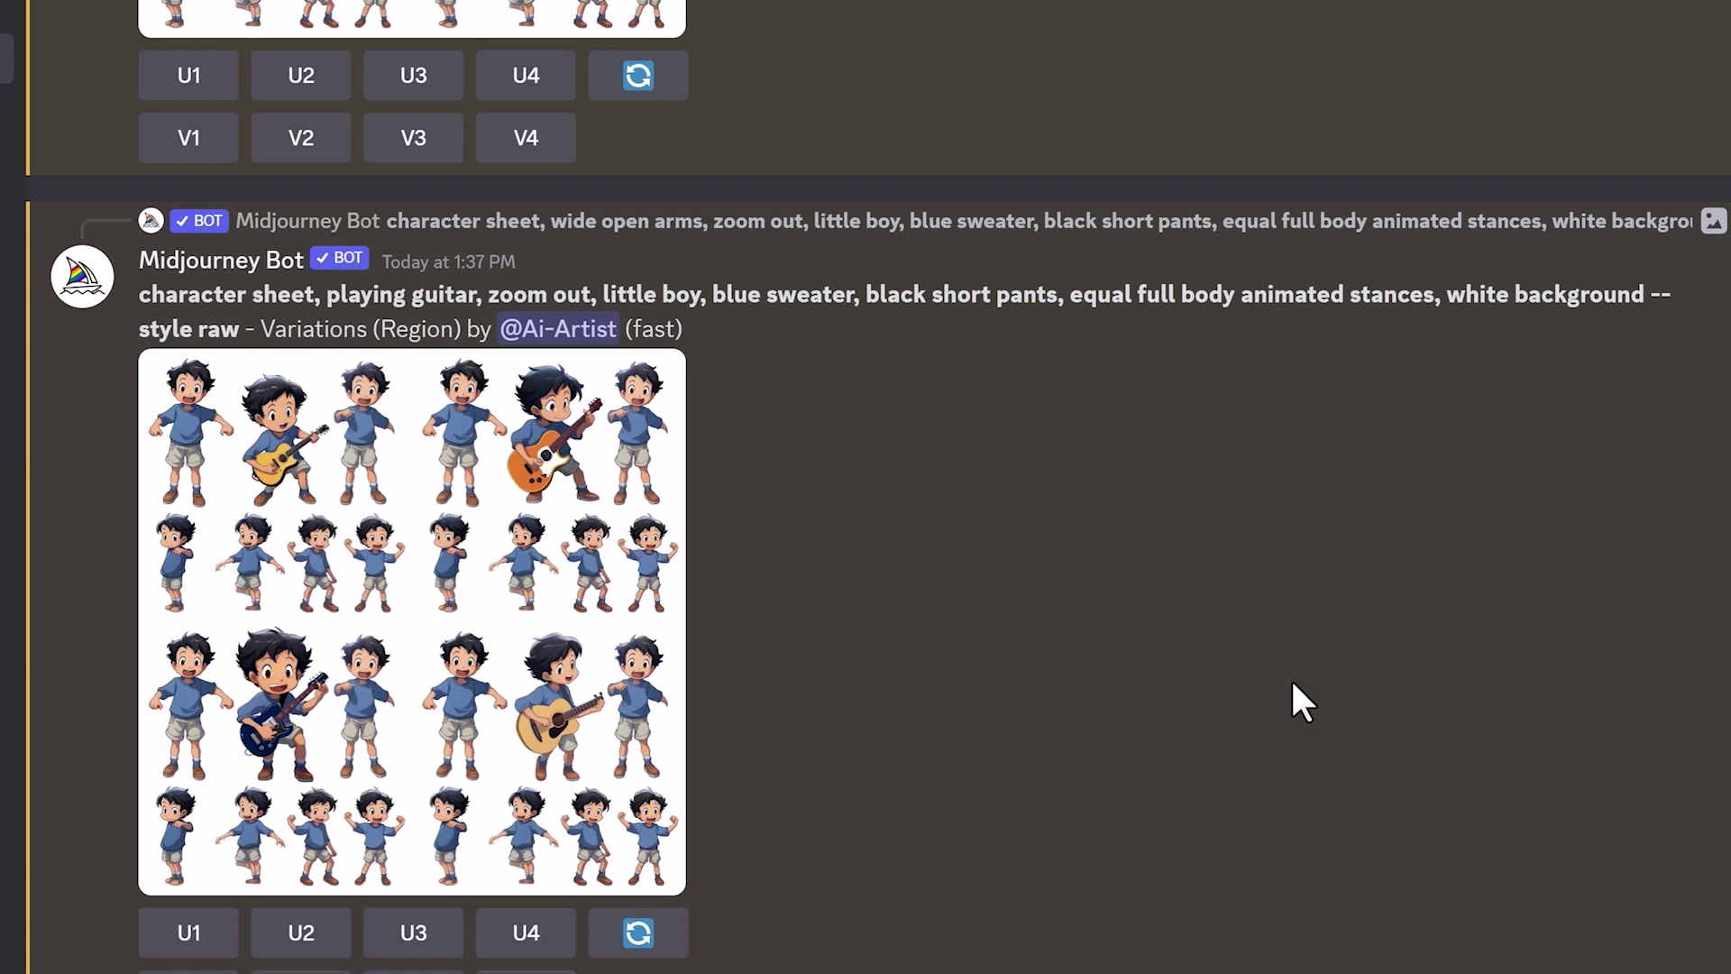
{"action": "left_click", "coordinate": [677, 649]}
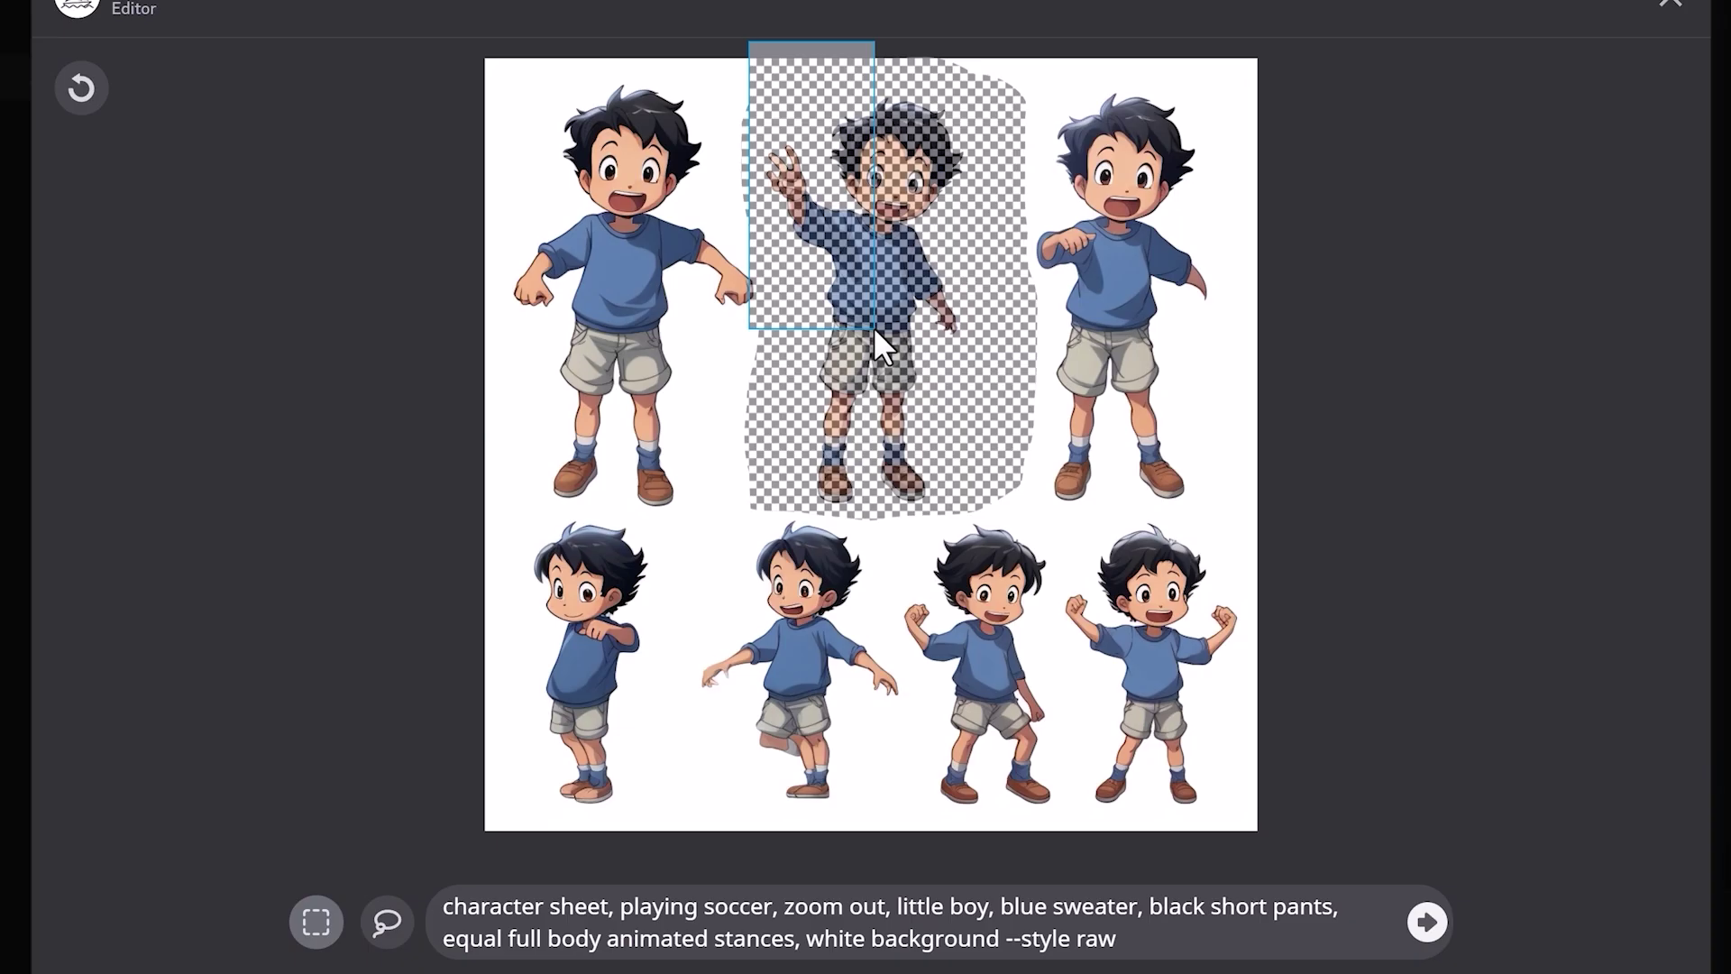
Step: Rectangle-mask the top-middle and top-right boys; change 'playing soccer' to 'sitting on sofa'
{"action": "left_click_drag", "start_coordinate": [748, 43], "coordinate": [1255, 516]}
{"action": "left_click", "coordinate": [996, 905]}
{"action": "left_click", "coordinate": [780, 904]}
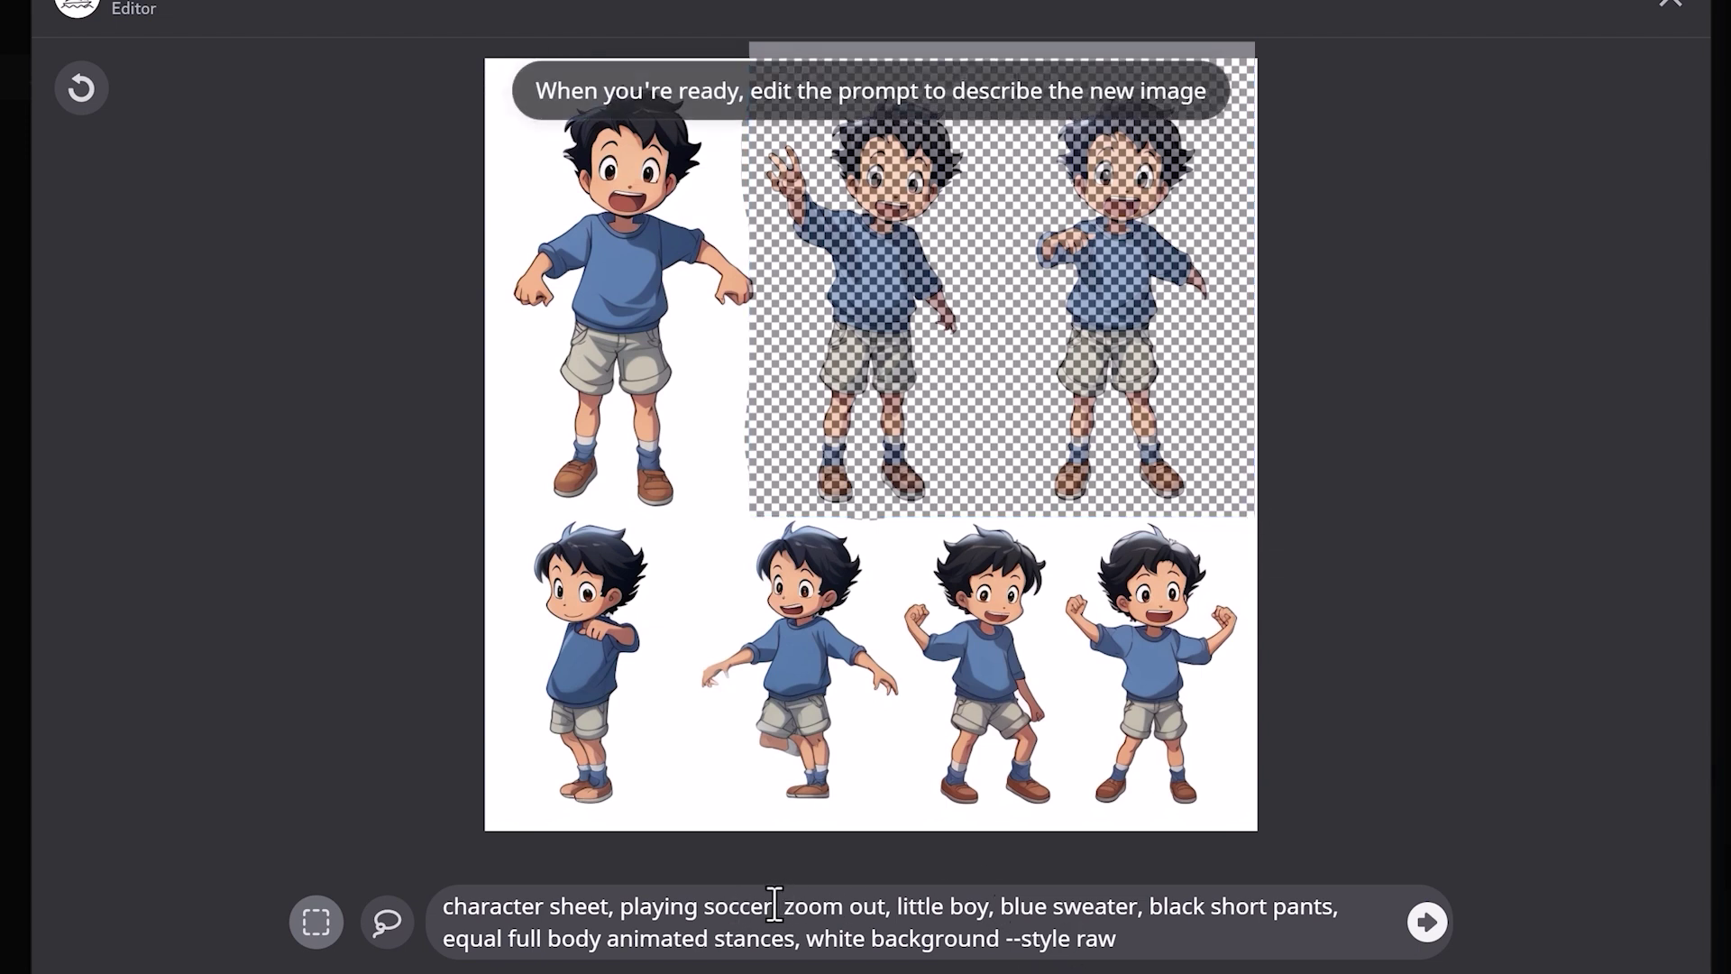
{"action": "key", "text": "BackSpace"}
{"action": "key", "text": "BackSpace"}
{"action": "key", "text": "BackSpace"}
{"action": "key", "text": "BackSpace"}
{"action": "key", "text": "BackSpace"}
{"action": "key", "text": "BackSpace"}
{"action": "key", "text": "BackSpace"}
{"action": "key", "text": "BackSpace"}
{"action": "key", "text": "BackSpace"}
{"action": "key", "text": "BackSpace"}
{"action": "key", "text": "BackSpace"}
{"action": "key", "text": "BackSpace"}
{"action": "key", "text": "BackSpace"}
{"action": "key", "text": "BackSpace"}
{"action": "type", "text": "sitting on sofa"}
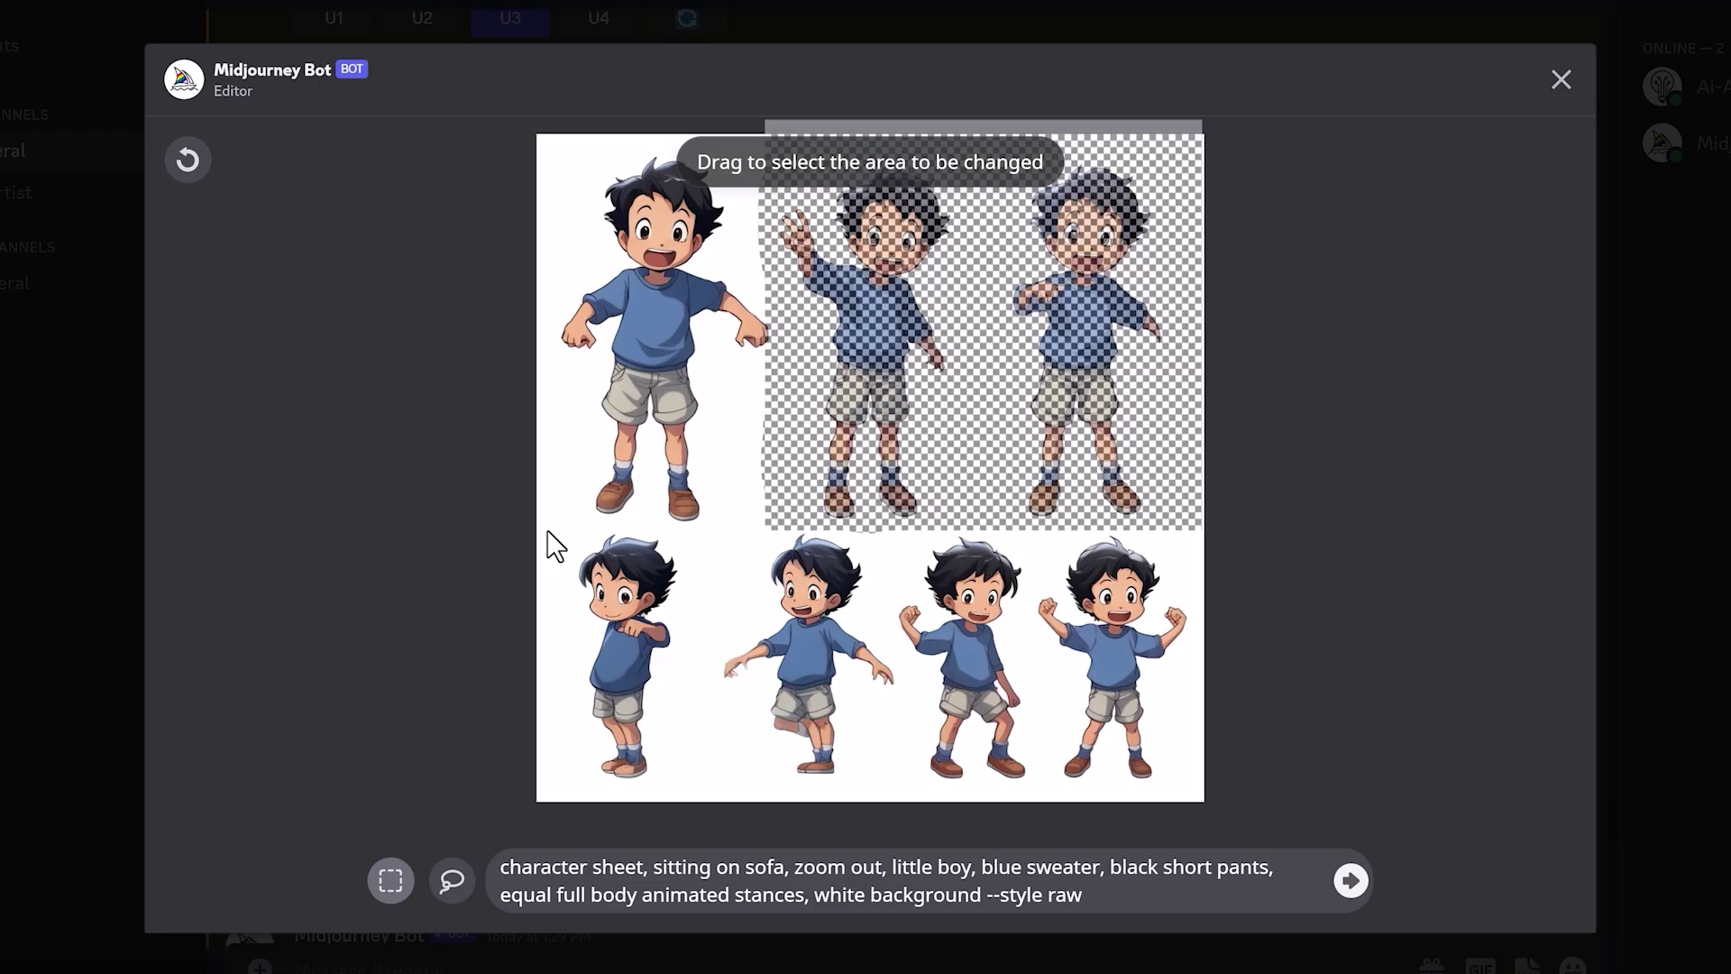
Step: Mask the whole top row, change 'sitting on sofa' to 'riding a bike', and submit
{"action": "mouse_move", "coordinate": [548, 532]}
{"action": "left_mouse_down"}
{"action": "mouse_move", "coordinate": [823, 533]}
{"action": "mouse_move", "coordinate": [1151, 465]}
{"action": "mouse_move", "coordinate": [1247, 266]}
{"action": "mouse_move", "coordinate": [1243, 108]}
{"action": "left_mouse_up"}
{"action": "left_click_drag", "start_coordinate": [783, 863], "coordinate": [658, 863]}
{"action": "type", "text": "riding a bike"}
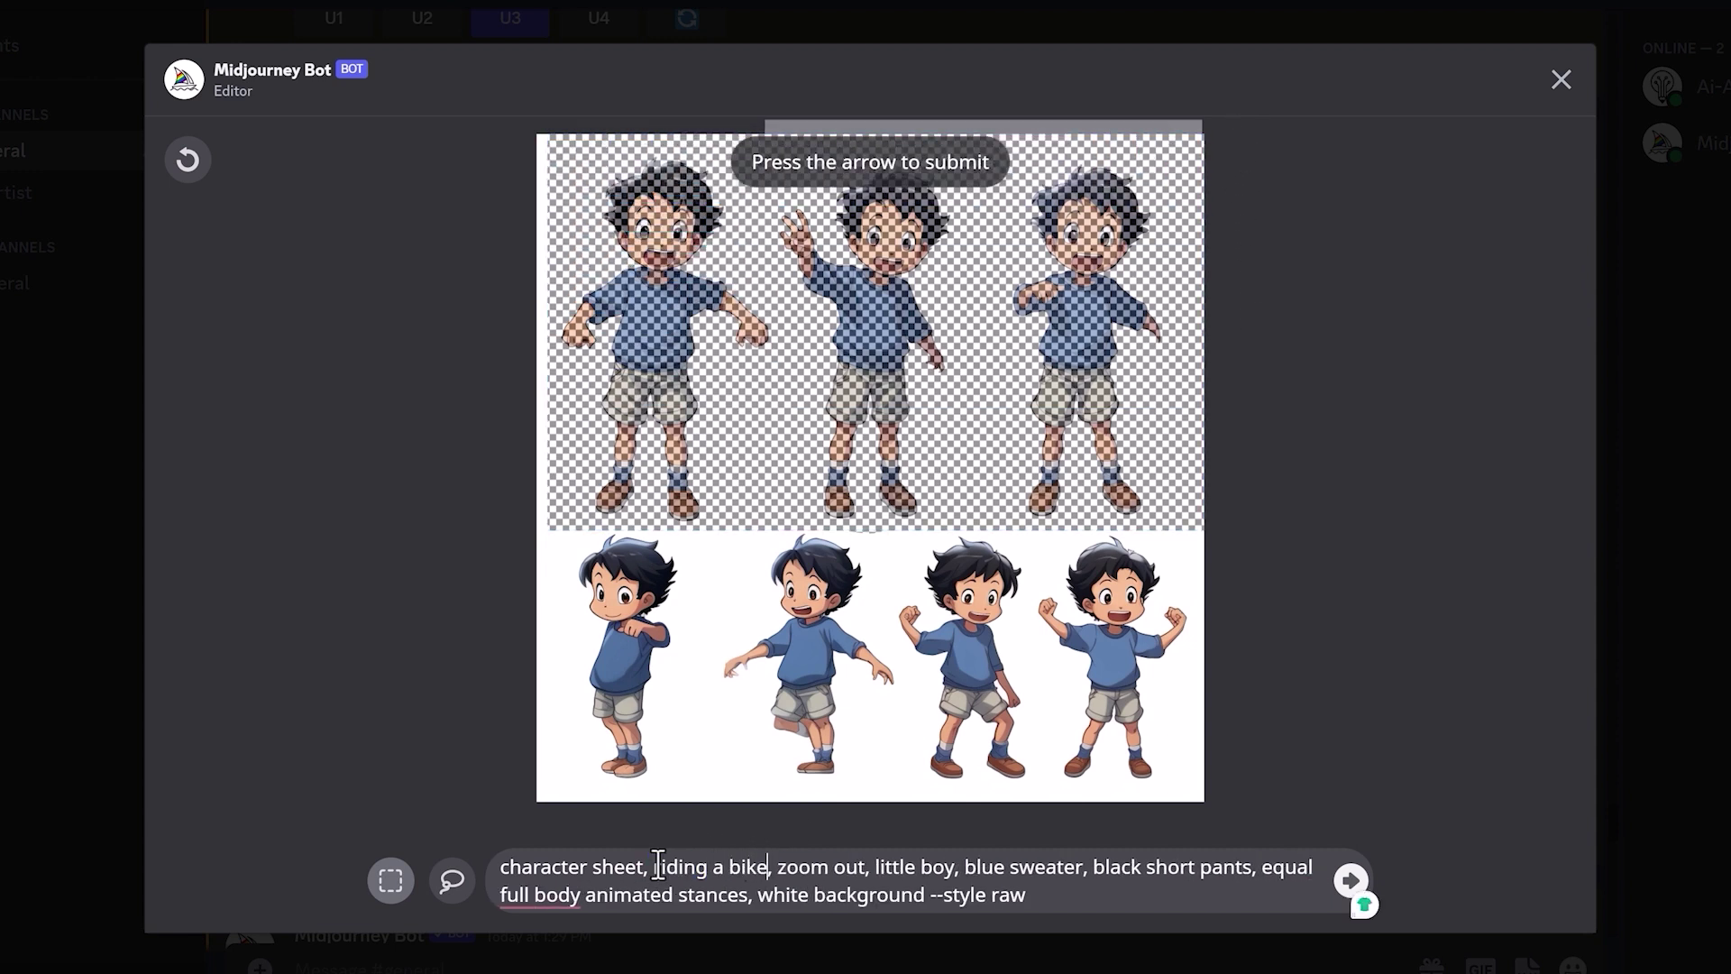
{"action": "left_click", "coordinate": [1350, 882]}
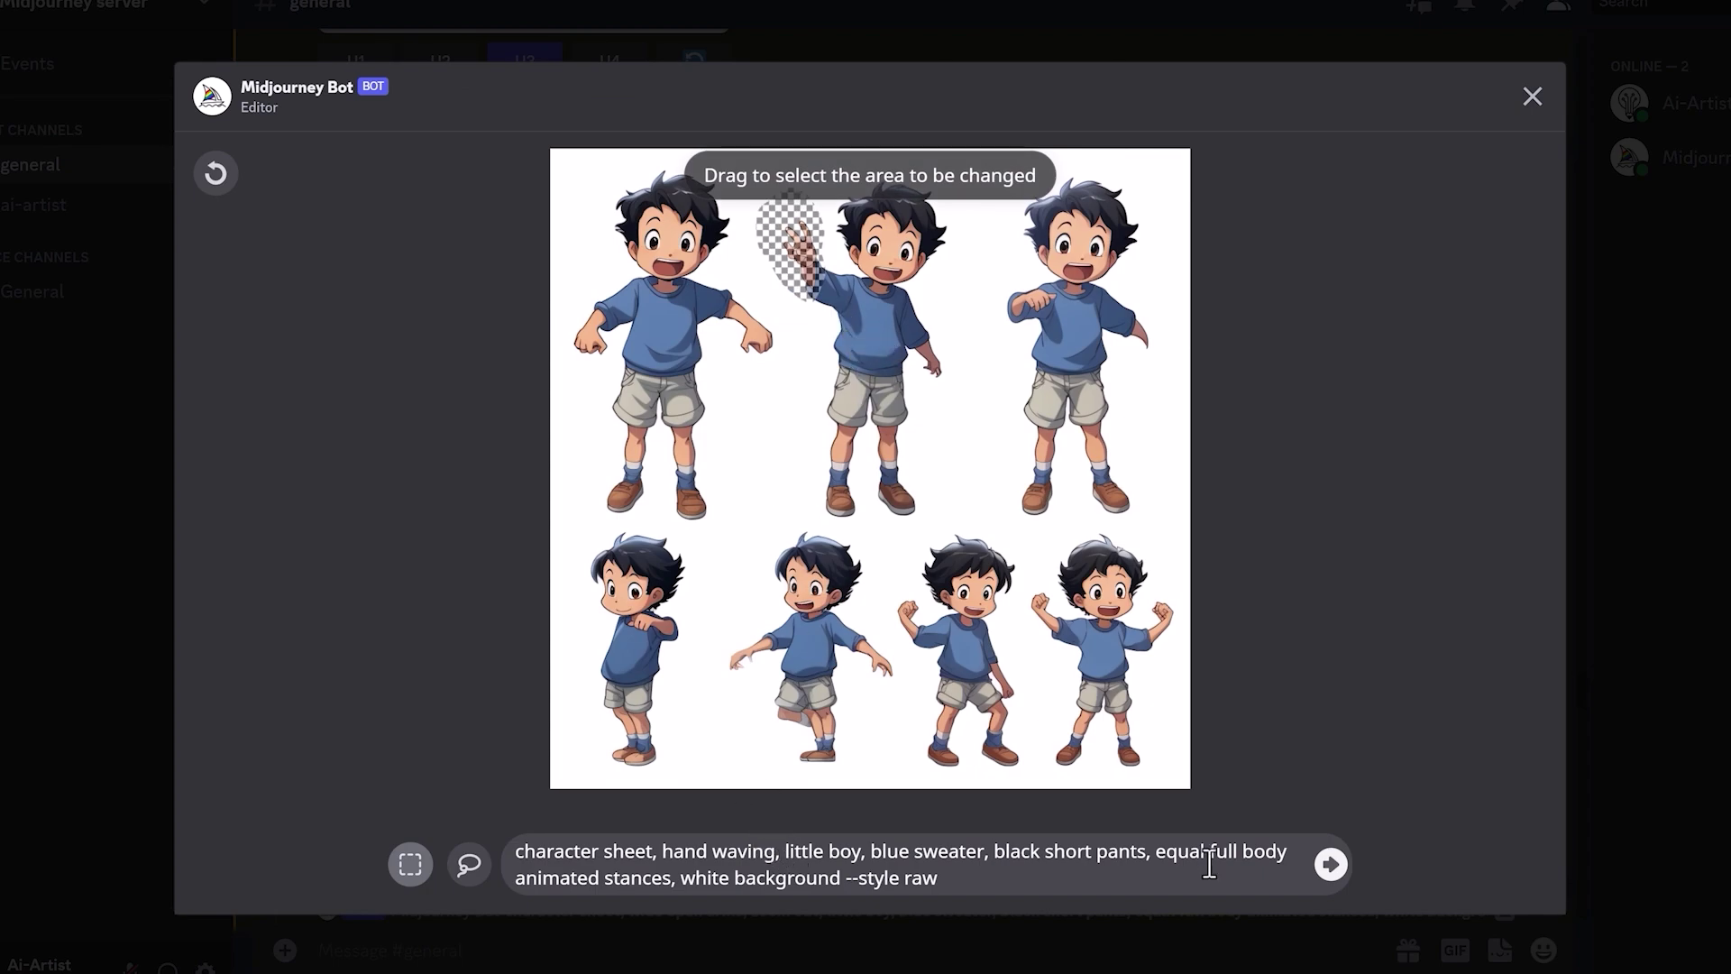
Step: Submit the 'hand waving' region variation from the editor
{"action": "left_click", "coordinate": [1340, 864]}
{"action": "left_click", "coordinate": [1328, 868]}
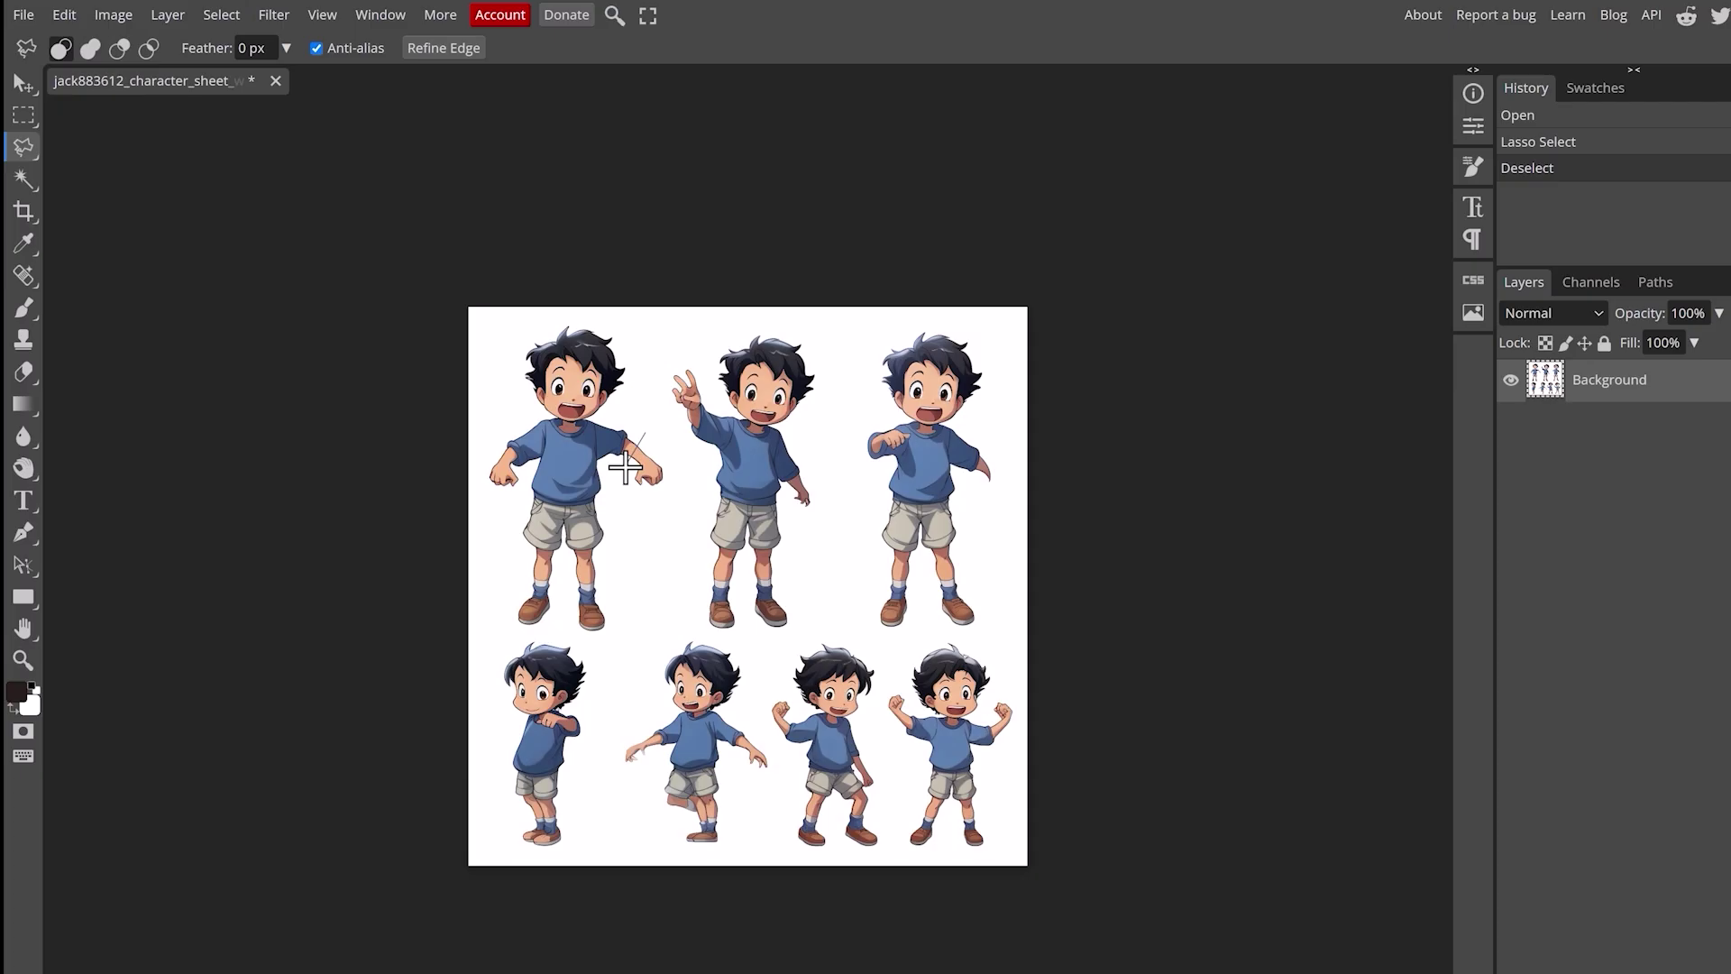
Step: Lasso around the first boy's outstretched arm in Photopea
{"action": "mouse_move", "coordinate": [643, 437]}
{"action": "left_mouse_down"}
{"action": "mouse_move", "coordinate": [619, 484]}
{"action": "mouse_move", "coordinate": [652, 516]}
{"action": "mouse_move", "coordinate": [671, 460]}
{"action": "mouse_move", "coordinate": [646, 435]}
{"action": "left_mouse_up"}
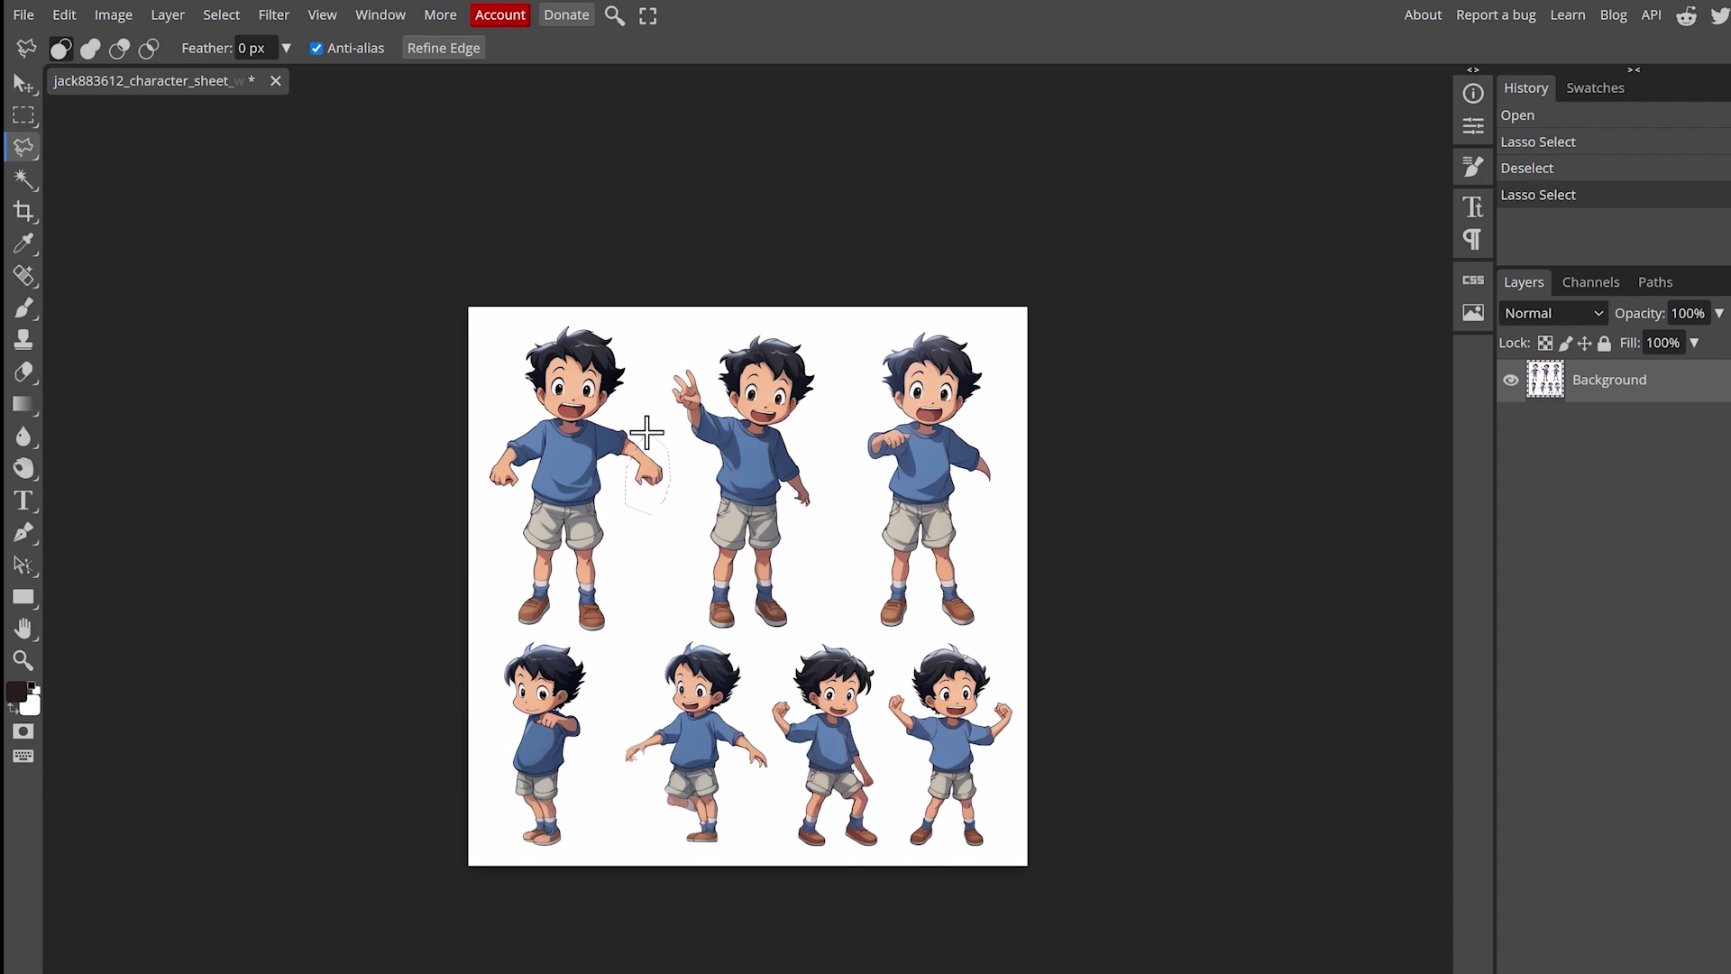
Step: Copy the selected arm and paste it as a new layer
{"action": "left_click", "coordinate": [64, 14]}
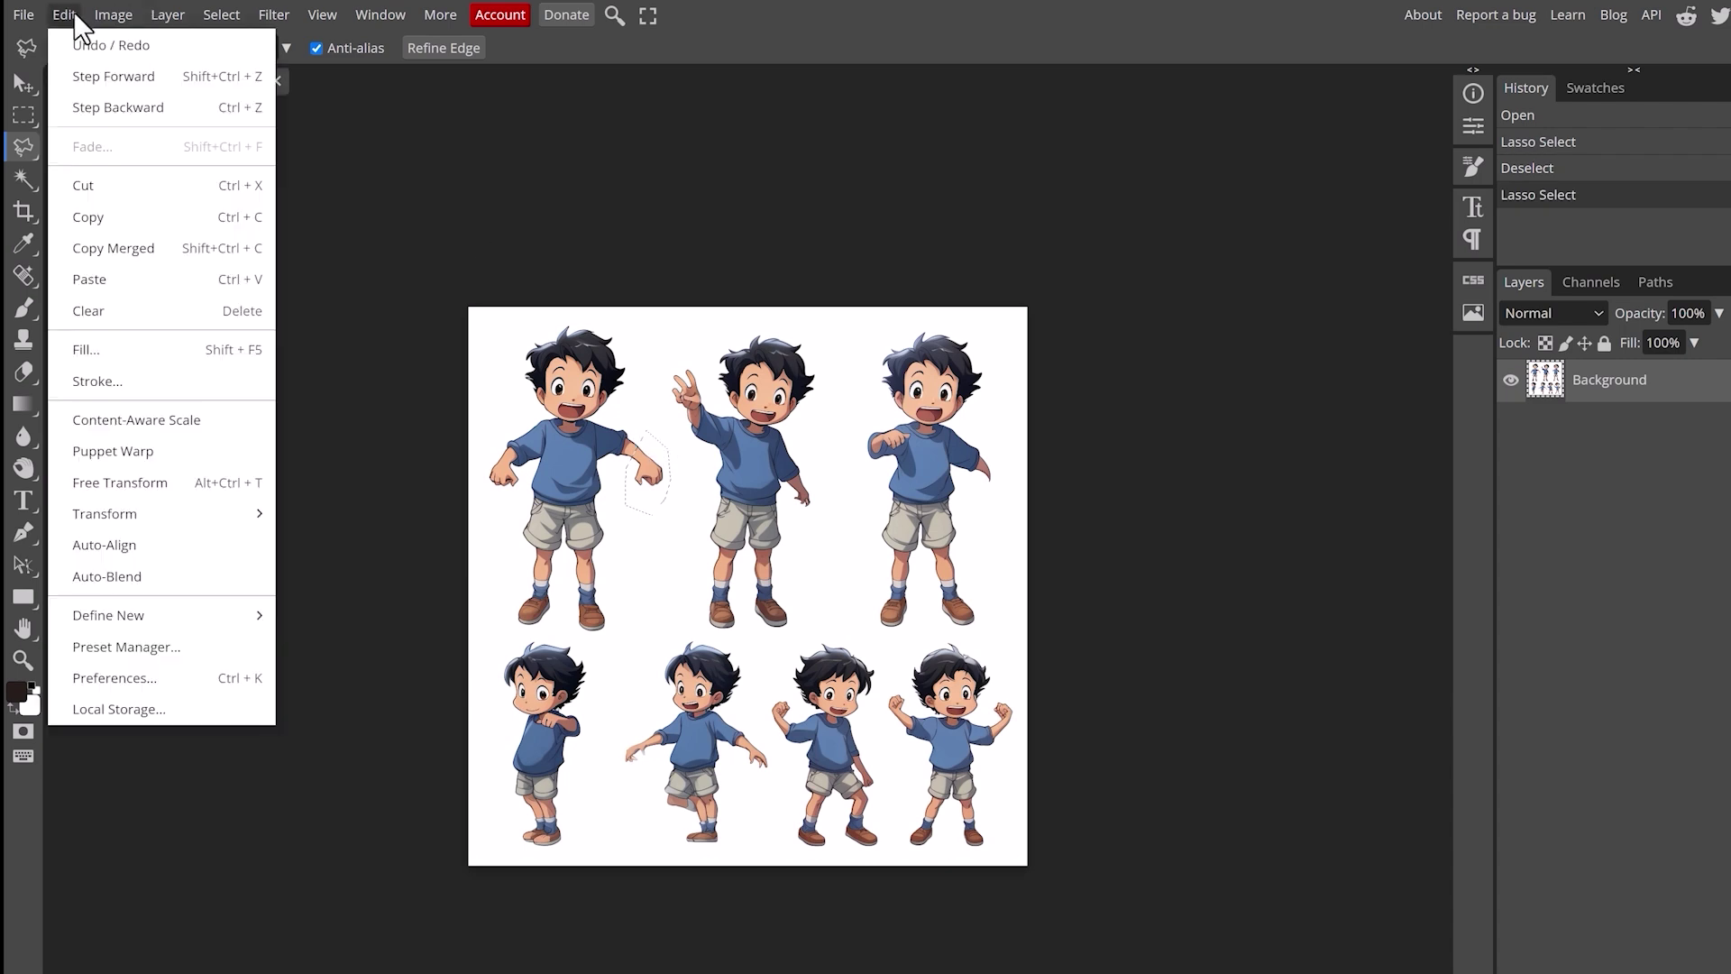
{"action": "left_click", "coordinate": [91, 220]}
{"action": "left_click", "coordinate": [63, 15]}
{"action": "left_click", "coordinate": [97, 278]}
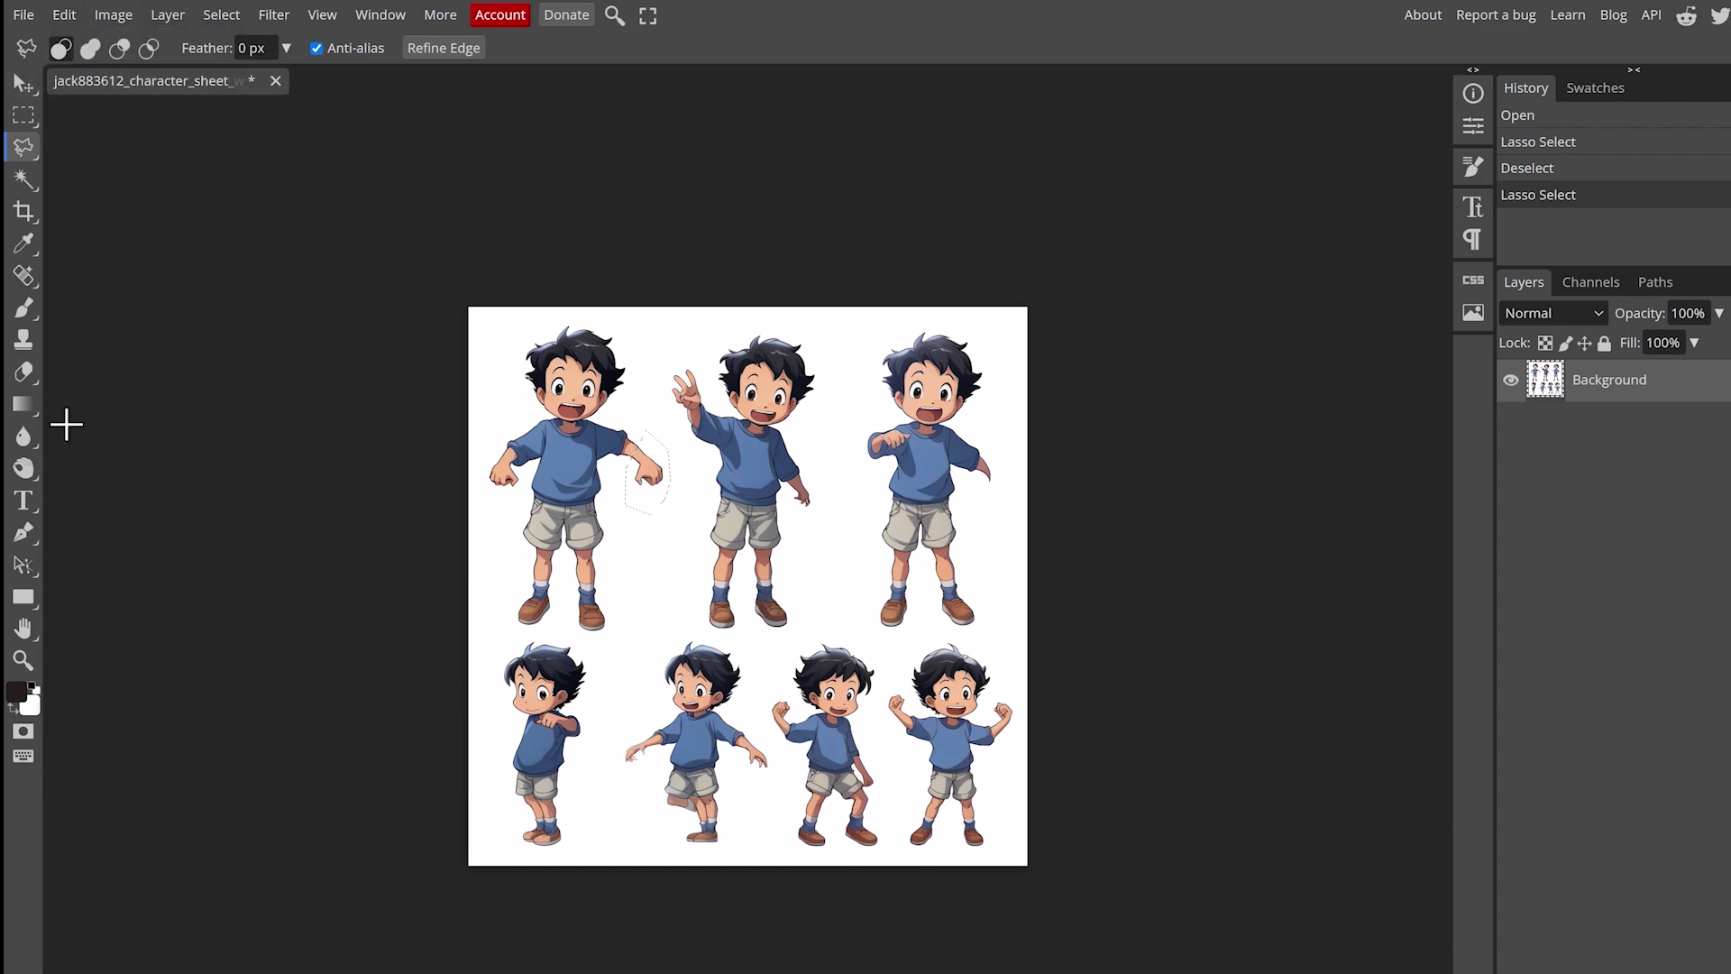
Step: Fit the sheet to the workspace, paste another arm copy and move it beside the third boy
{"action": "left_click", "coordinate": [23, 660]}
{"action": "left_click", "coordinate": [276, 51]}
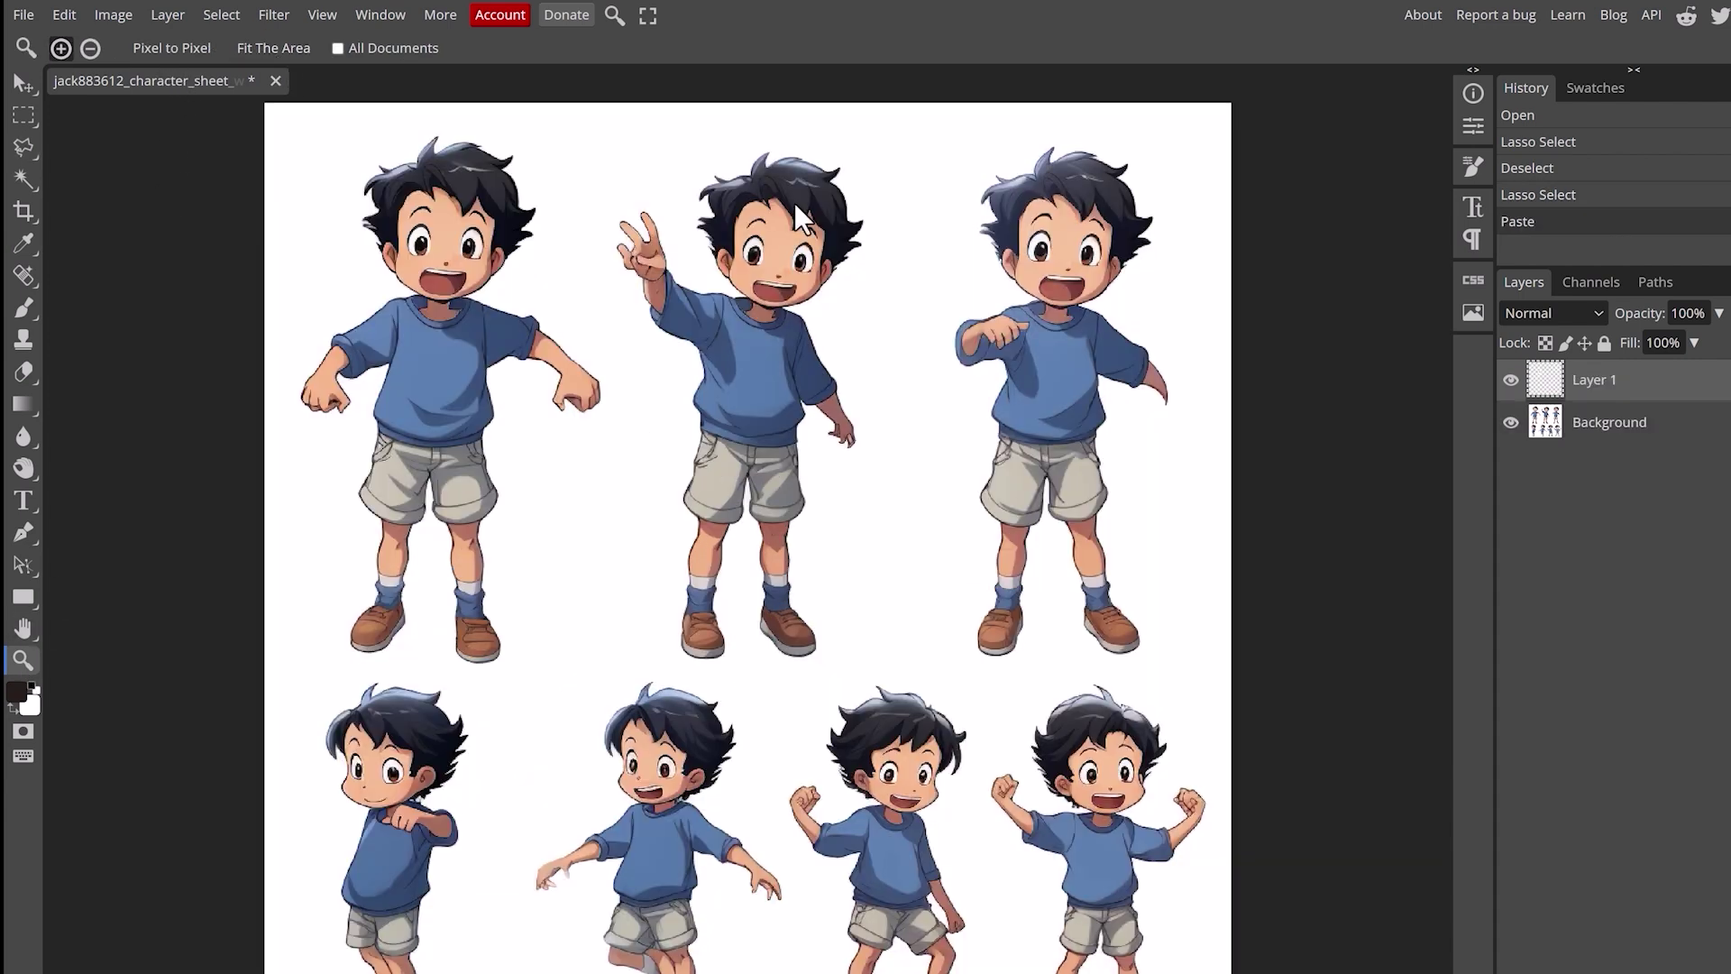
{"action": "key", "text": "ctrl+v"}
{"action": "left_click_drag", "start_coordinate": [570, 369], "coordinate": [1160, 381]}
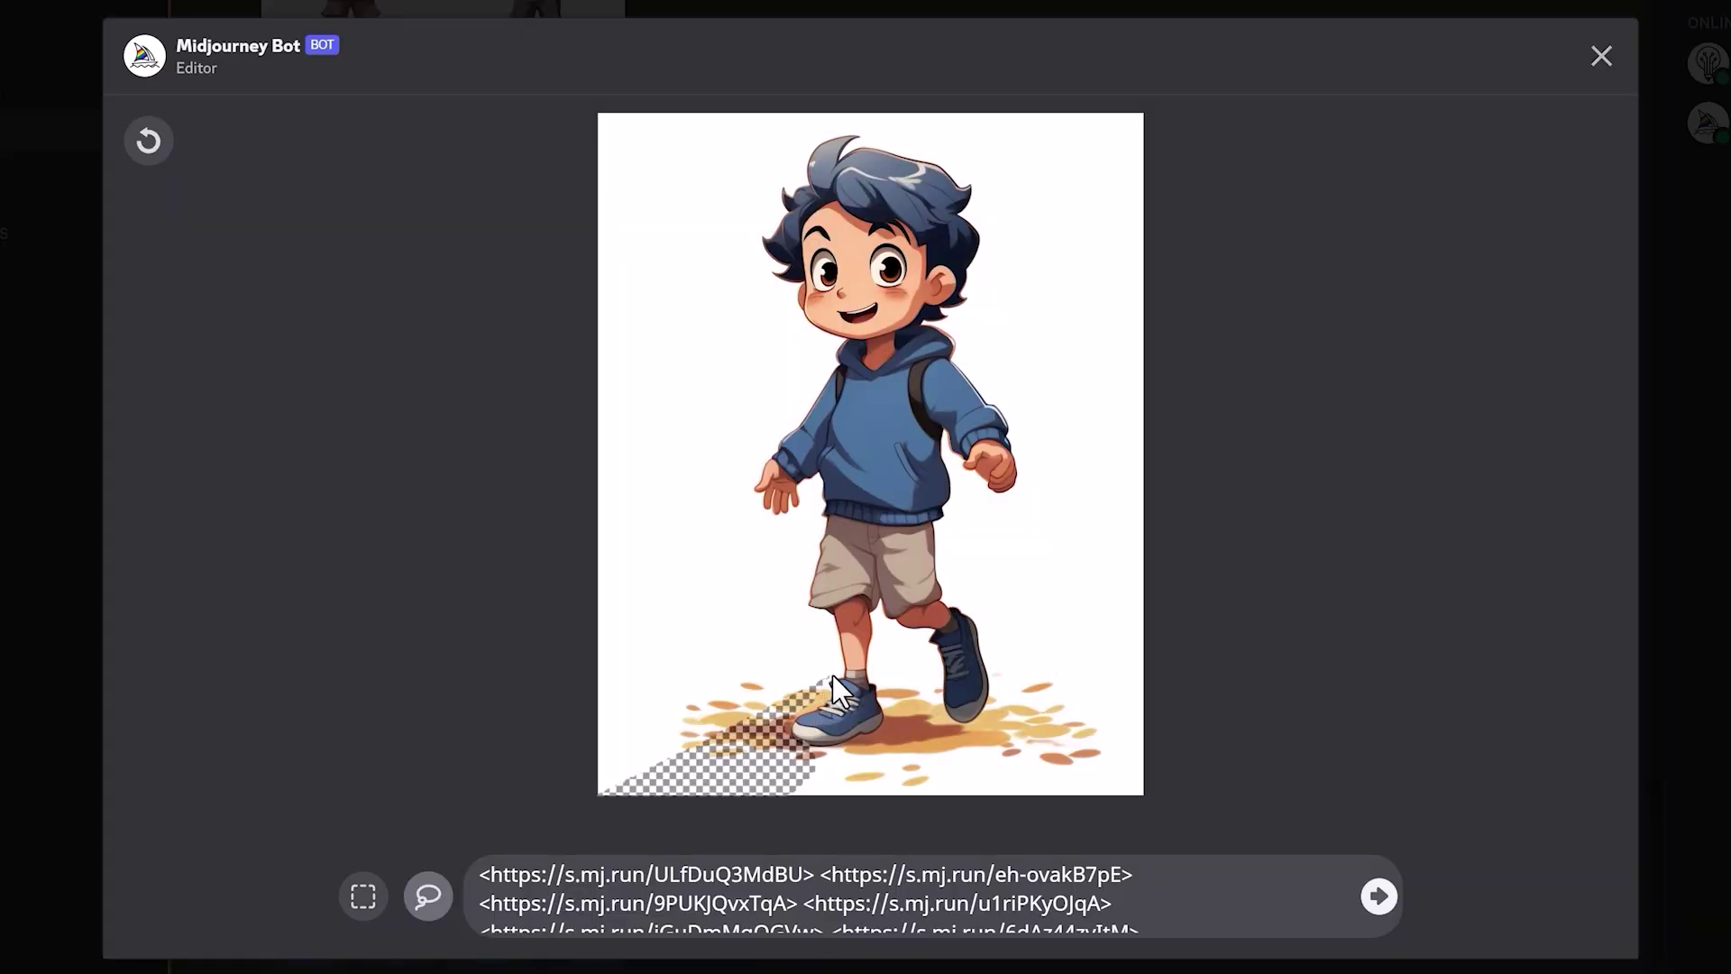
Step: Extend the erased background around the walking boy up toward his shorts
{"action": "mouse_move", "coordinate": [832, 675]}
{"action": "left_mouse_down"}
{"action": "mouse_move", "coordinate": [808, 498]}
{"action": "mouse_move", "coordinate": [771, 518]}
{"action": "mouse_move", "coordinate": [755, 500]}
{"action": "mouse_move", "coordinate": [793, 433]}
{"action": "mouse_move", "coordinate": [803, 325]}
{"action": "mouse_move", "coordinate": [754, 220]}
{"action": "mouse_move", "coordinate": [811, 136]}
{"action": "mouse_move", "coordinate": [934, 165]}
{"action": "mouse_move", "coordinate": [983, 256]}
{"action": "mouse_move", "coordinate": [1008, 406]}
{"action": "mouse_move", "coordinate": [1001, 487]}
{"action": "mouse_move", "coordinate": [937, 561]}
{"action": "mouse_move", "coordinate": [992, 714]}
{"action": "mouse_move", "coordinate": [903, 640]}
{"action": "mouse_move", "coordinate": [866, 736]}
{"action": "mouse_move", "coordinate": [1085, 818]}
{"action": "left_mouse_up"}
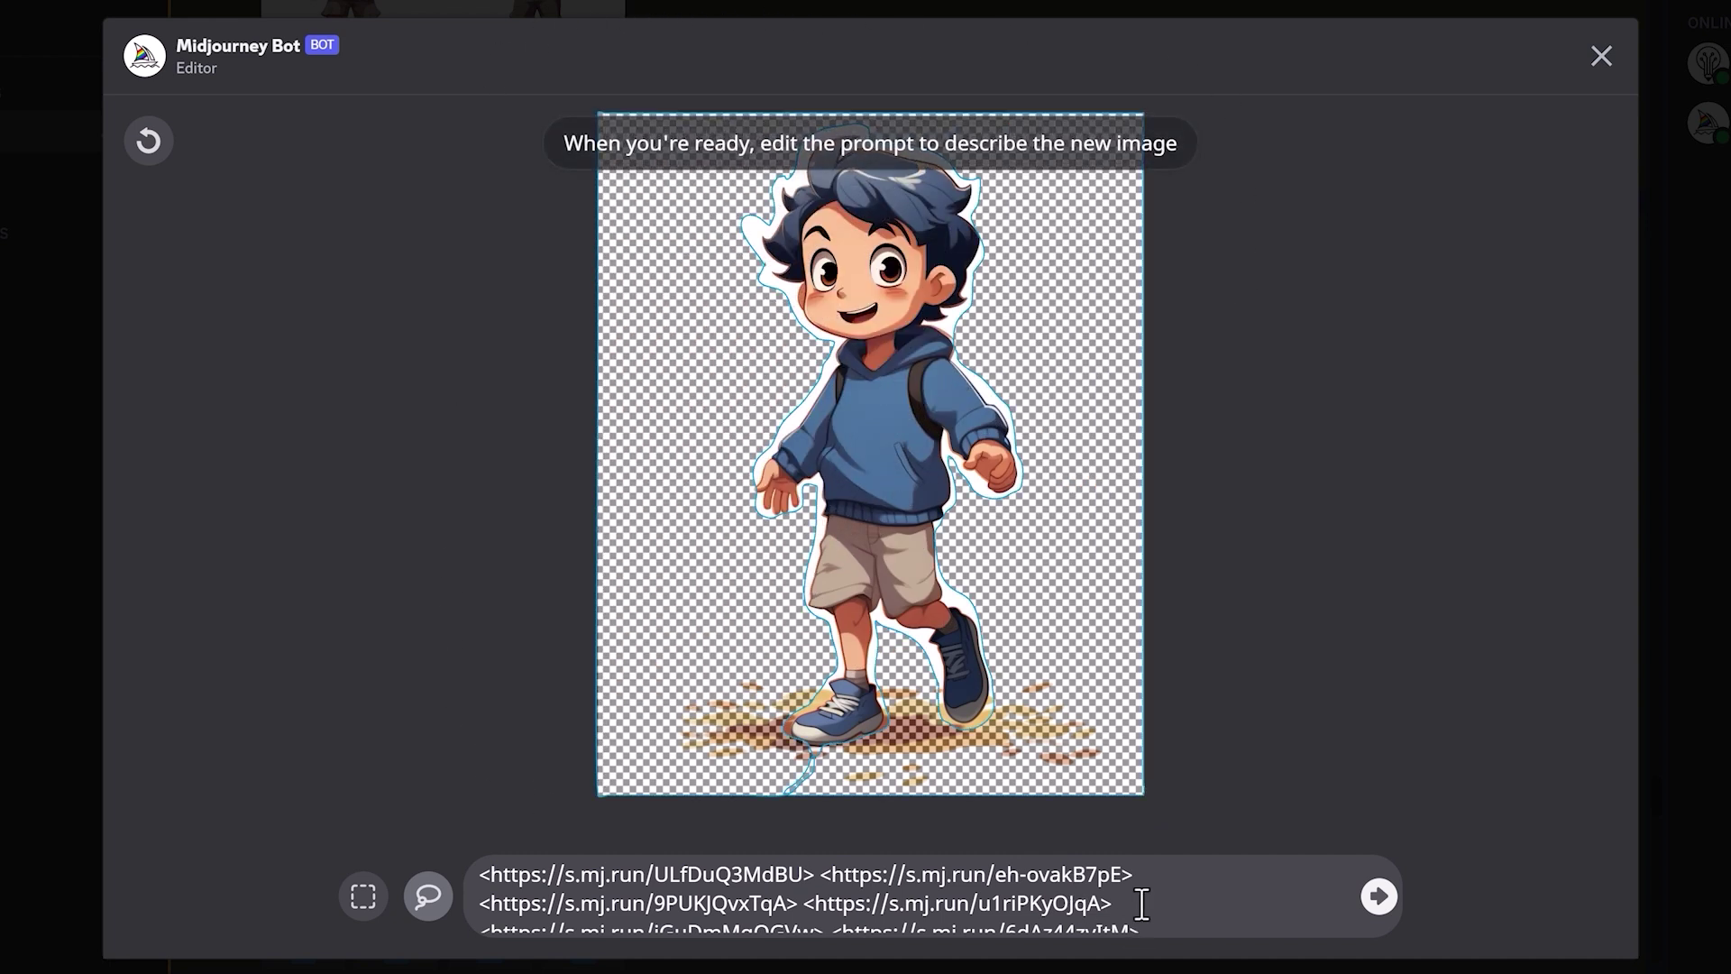
Step: Replace 'little boy, jumping' with 'forest' in the walking boy's prompt
{"action": "scroll", "coordinate": [1147, 899], "scroll_direction": "down", "scroll_amount": 2}
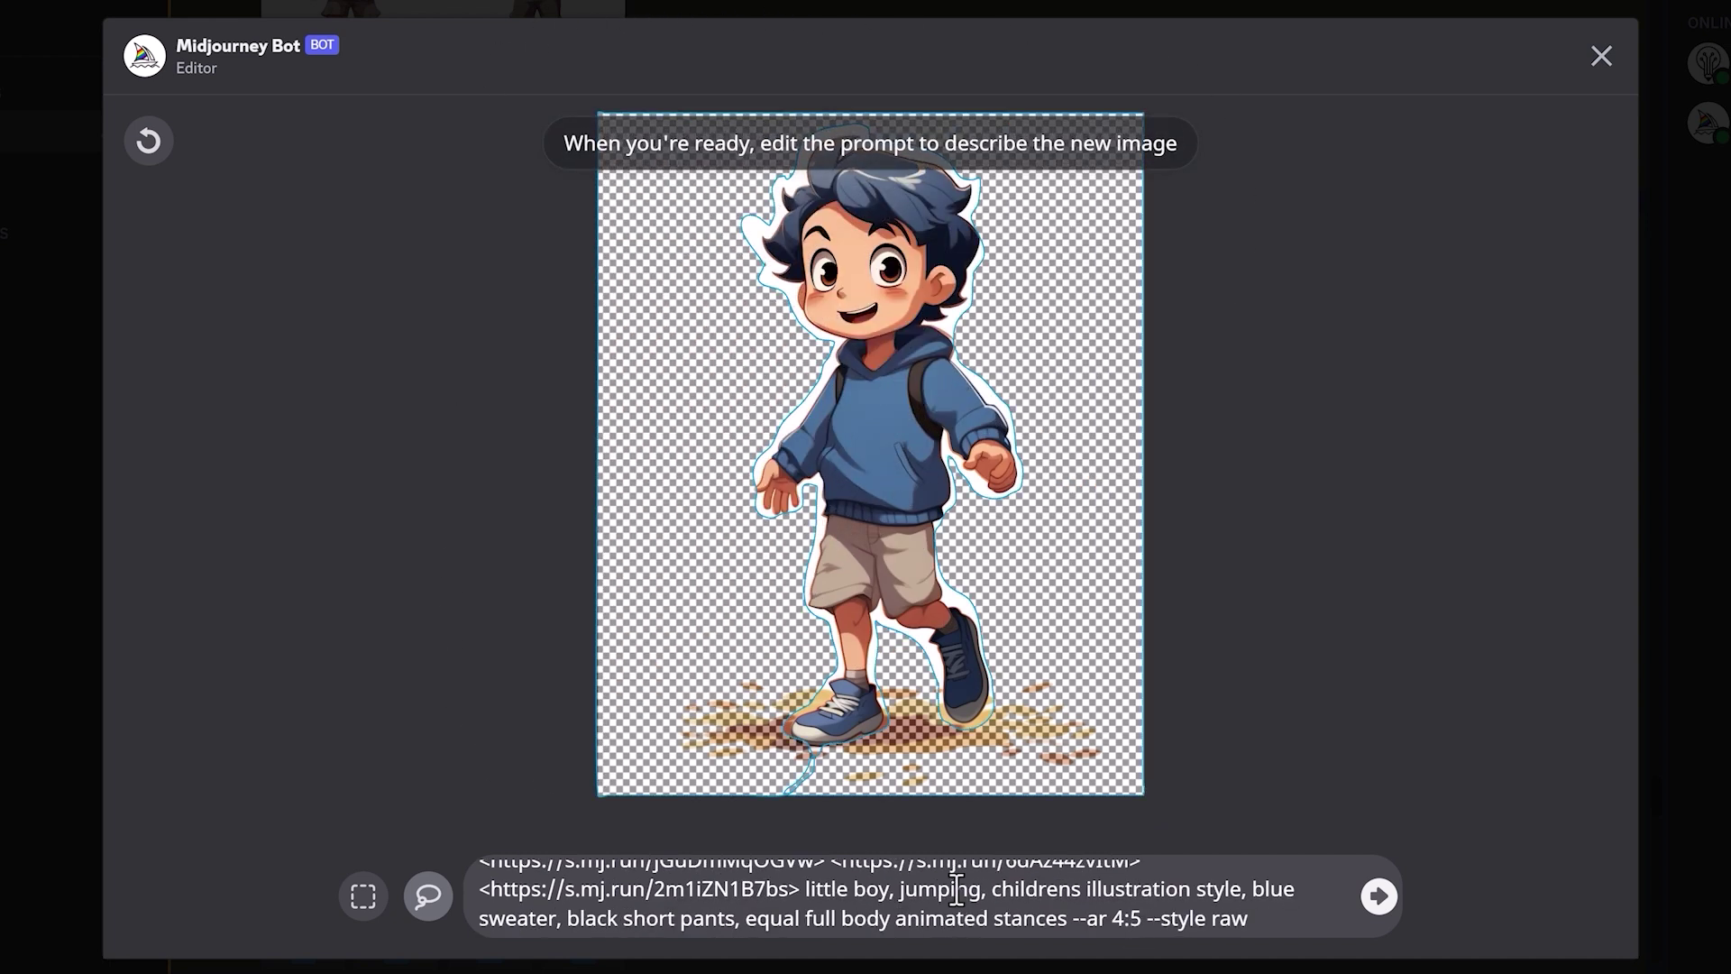
{"action": "left_click_drag", "start_coordinate": [983, 883], "coordinate": [806, 890]}
{"action": "type", "text": "forest"}
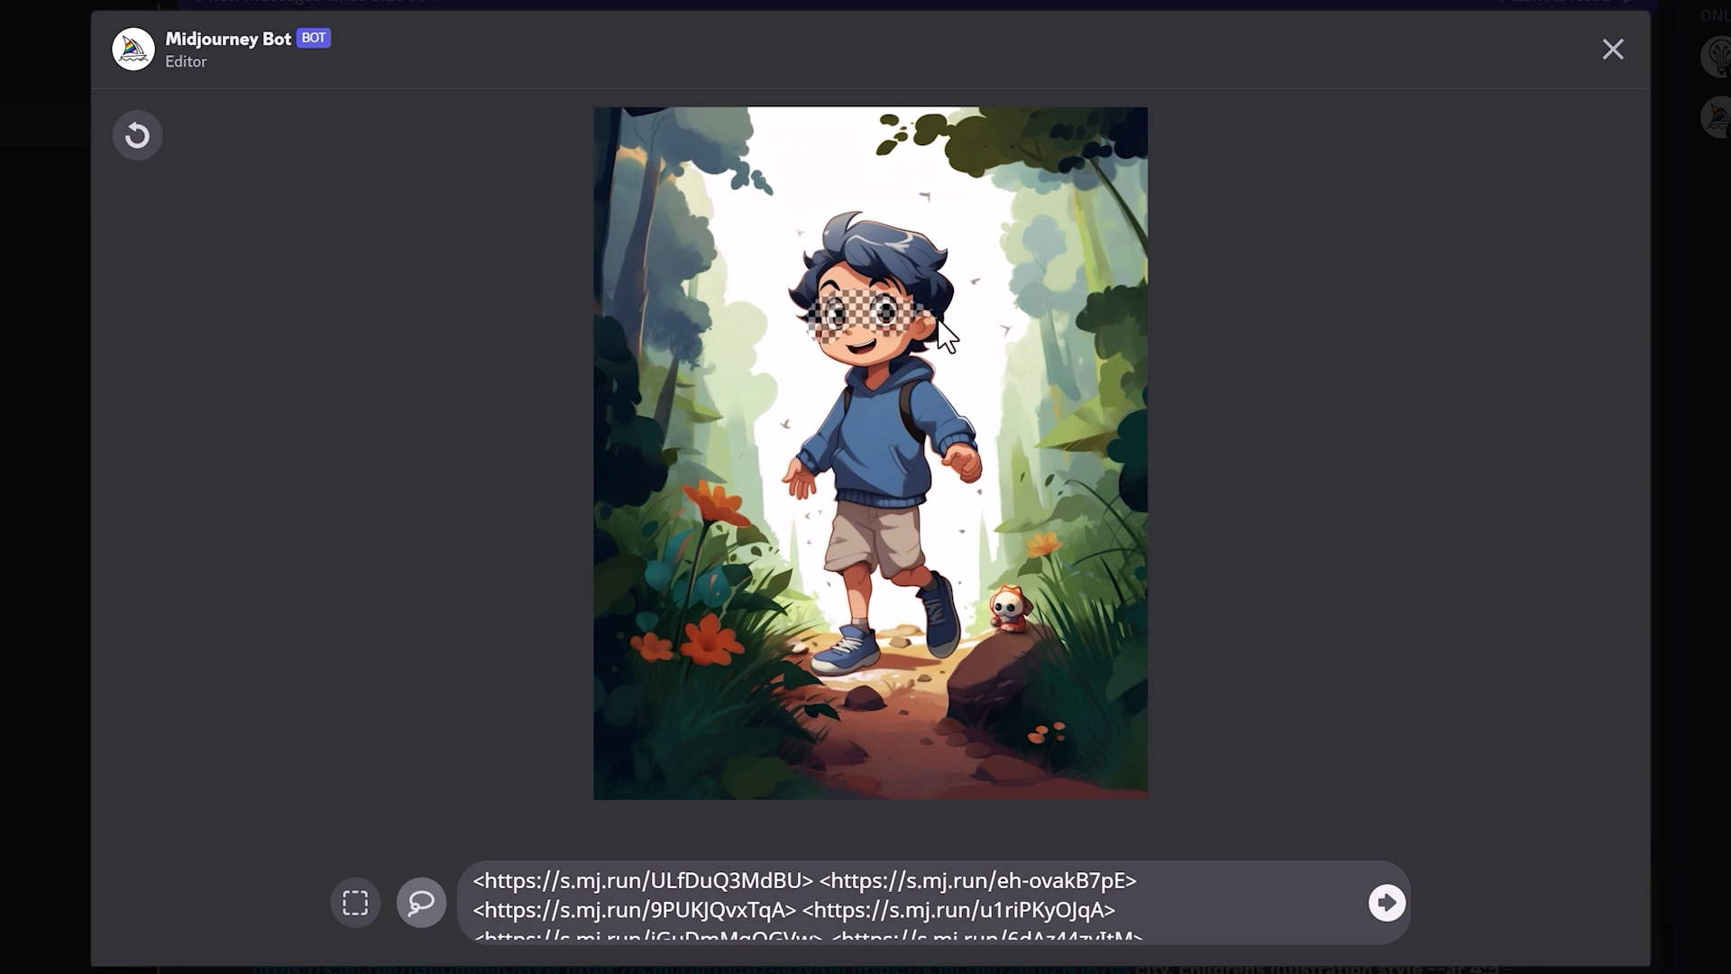
Step: Submit the region prompt with 'sunglasses' added, then mark the patch beside the boy's hand
{"action": "left_click", "coordinate": [809, 967]}
{"action": "type", "text": "sunglasses, childrens illustration style --ar 4:5"}
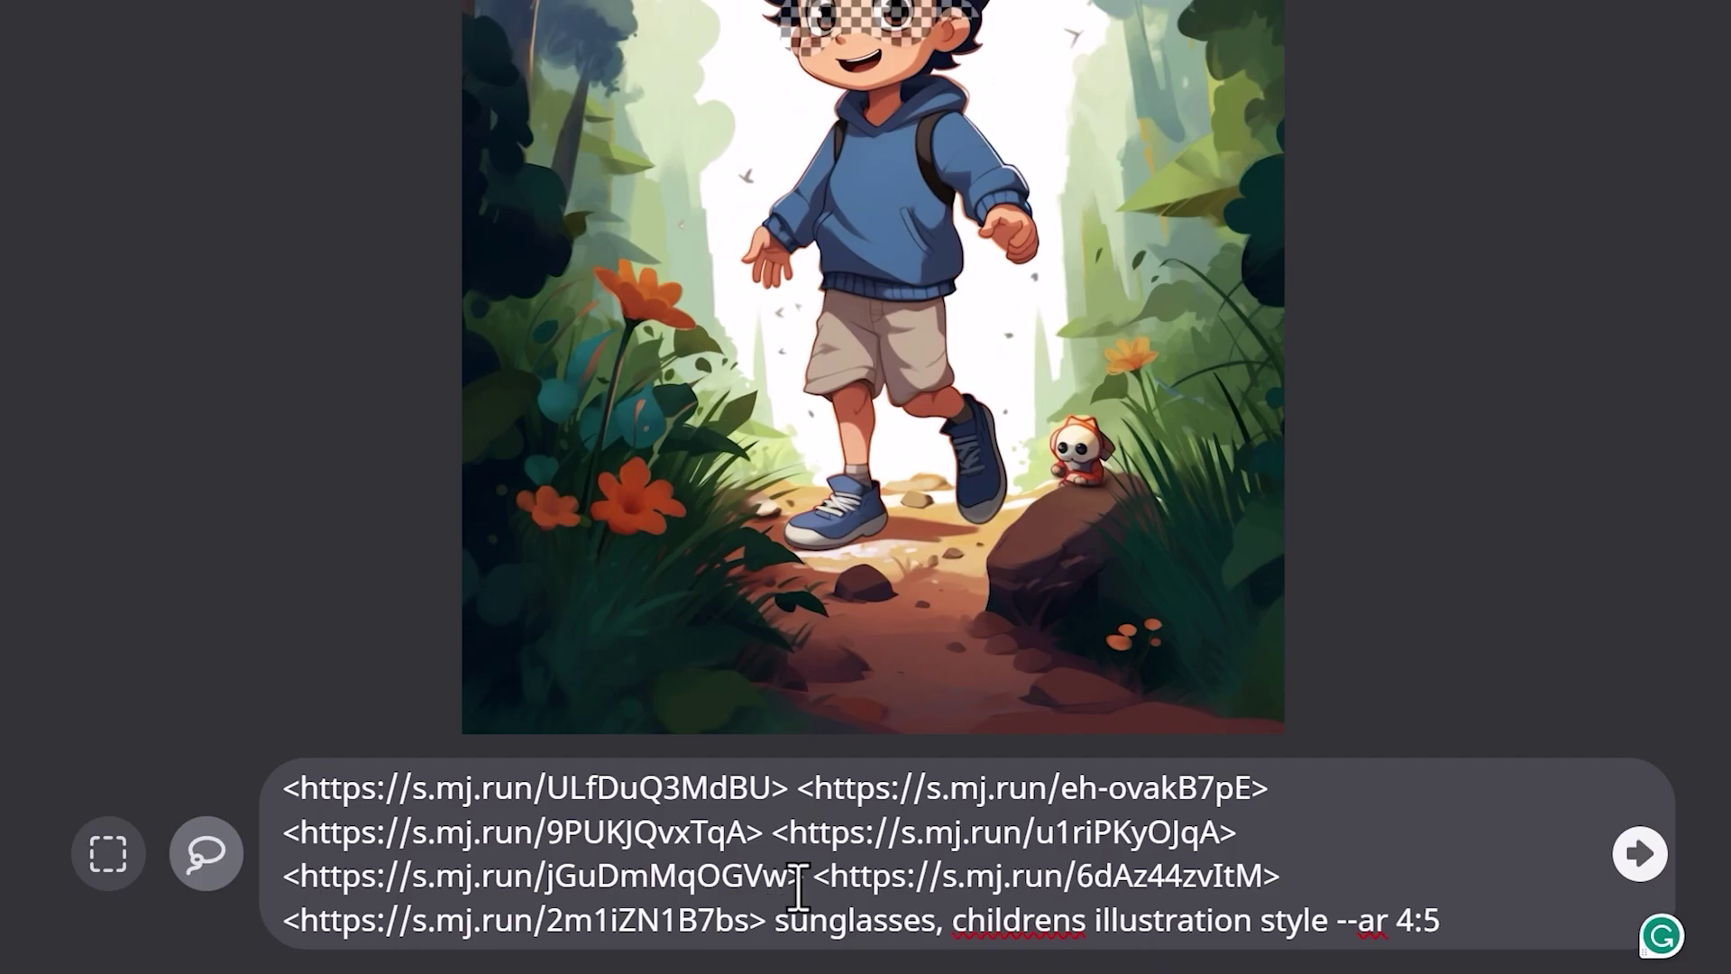
{"action": "left_click", "coordinate": [1645, 867]}
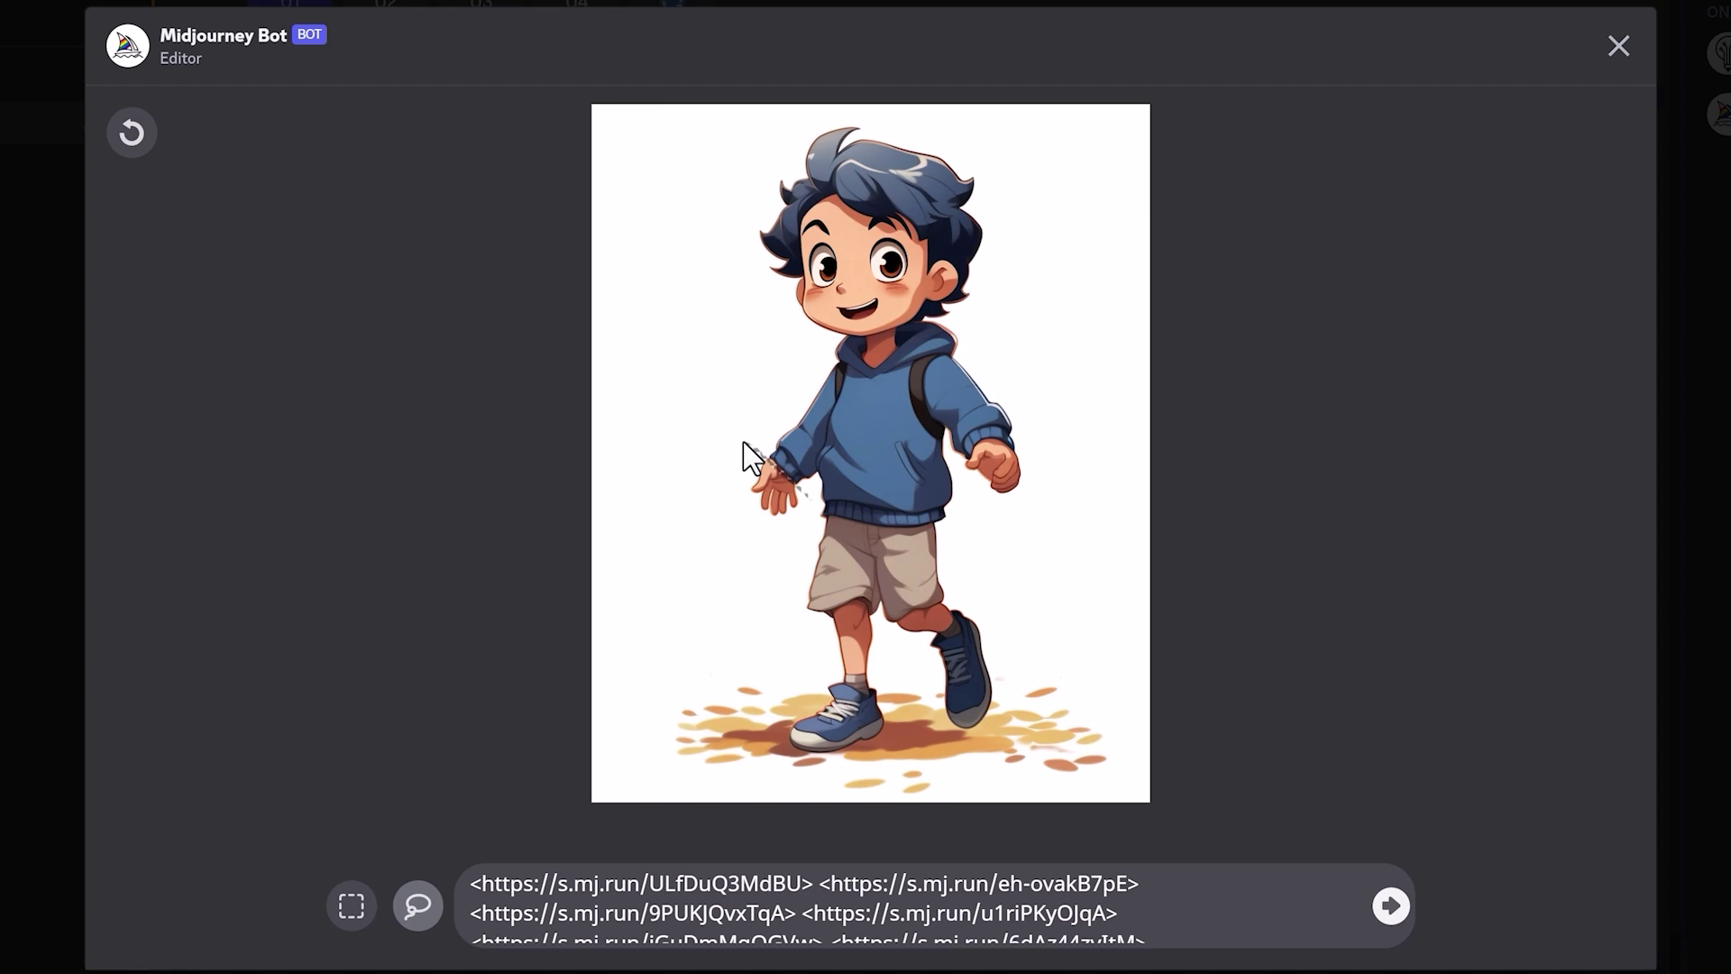
{"action": "mouse_move", "coordinate": [744, 442]}
{"action": "left_mouse_down"}
{"action": "mouse_move", "coordinate": [668, 487]}
{"action": "mouse_move", "coordinate": [665, 532]}
{"action": "mouse_move", "coordinate": [700, 575]}
{"action": "mouse_move", "coordinate": [775, 601]}
{"action": "mouse_move", "coordinate": [806, 555]}
{"action": "mouse_move", "coordinate": [798, 485]}
{"action": "left_mouse_up"}
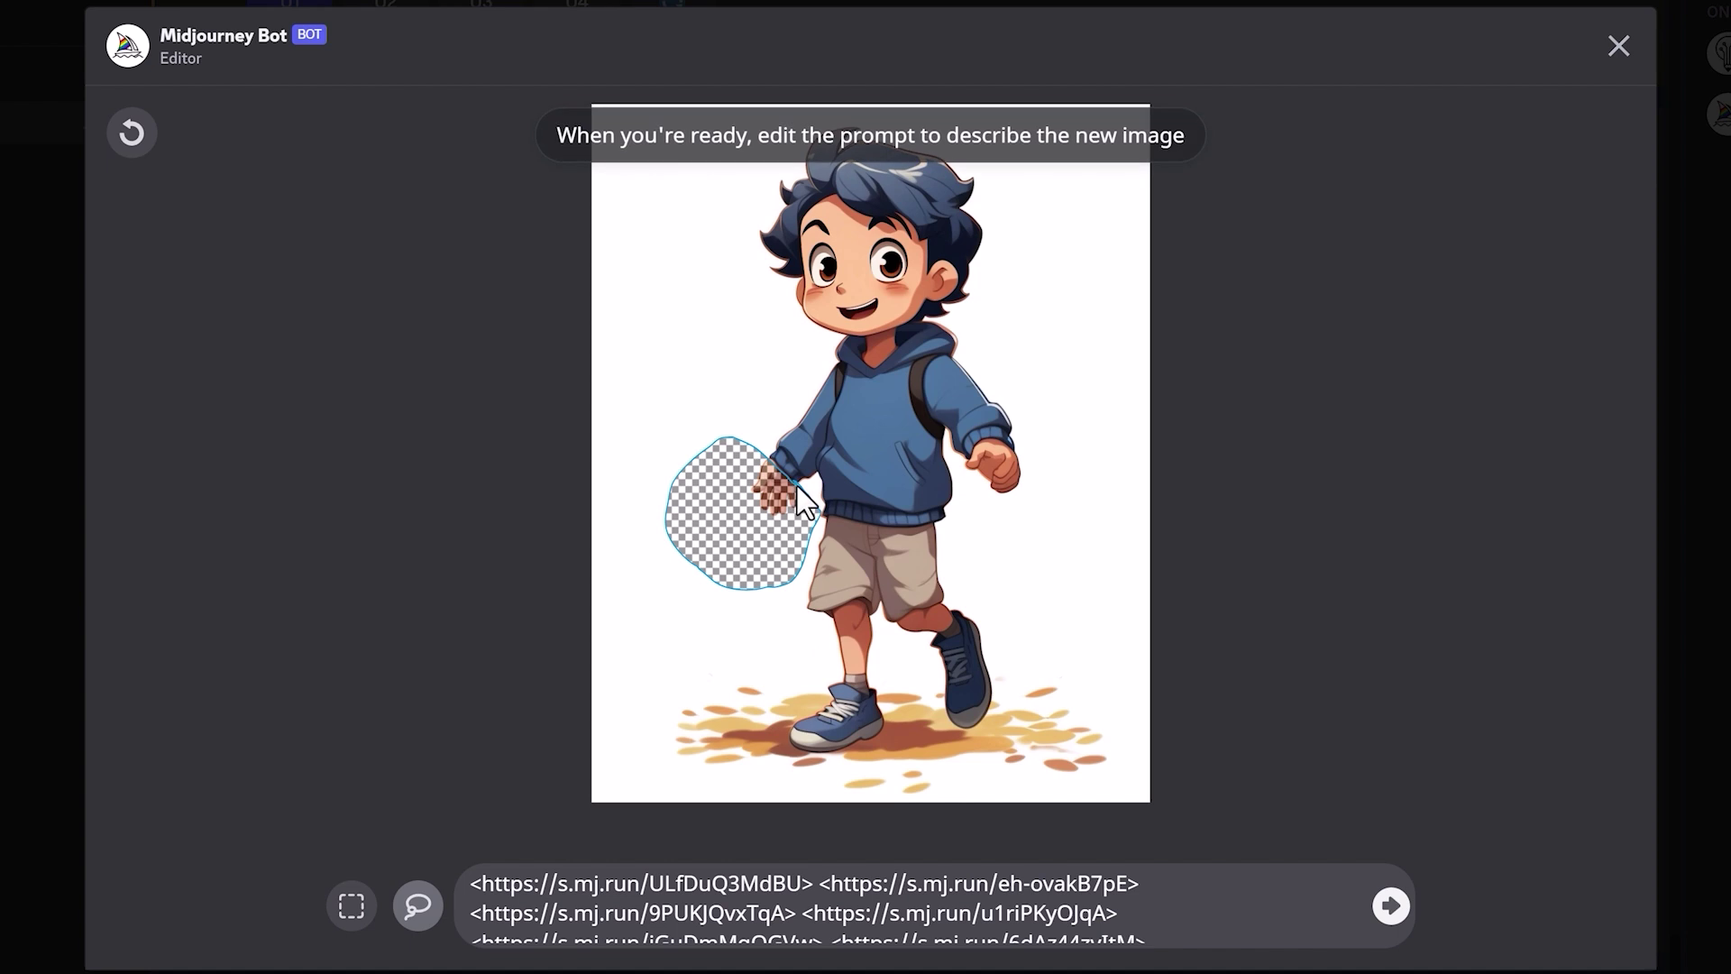
Step: Change 'walking in a park, alone' to 'holding book' in the hand-region prompt
{"action": "scroll", "coordinate": [1148, 896], "scroll_direction": "down", "scroll_amount": 2}
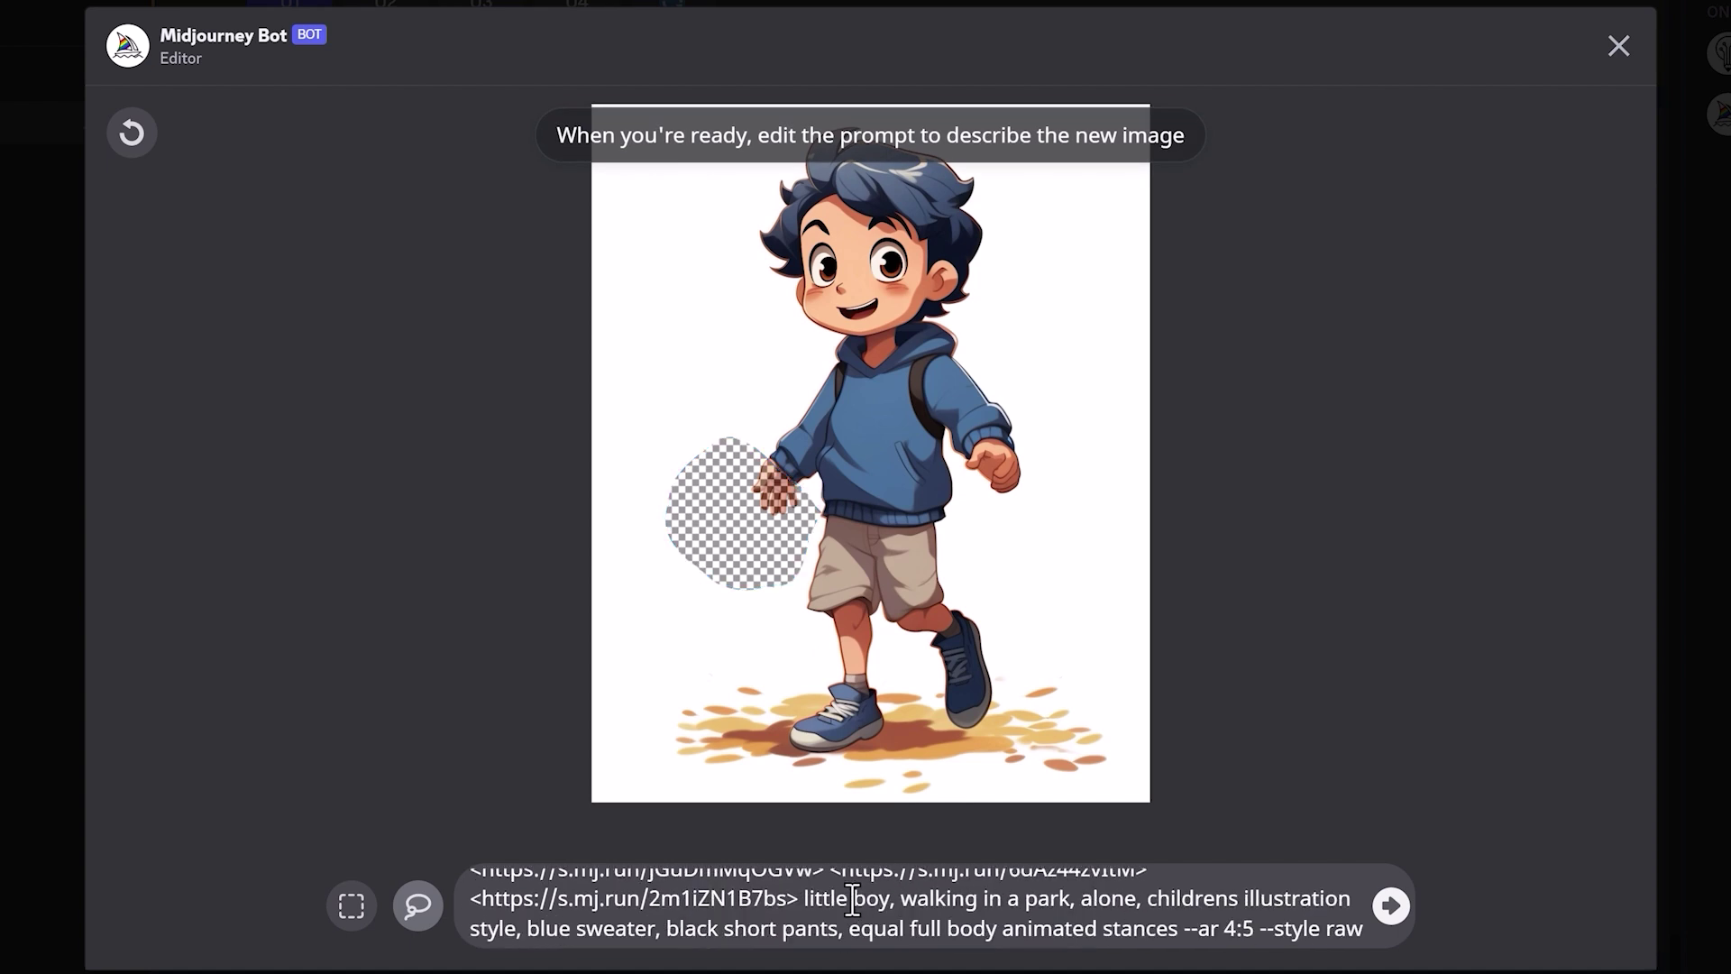
{"action": "left_click_drag", "start_coordinate": [901, 899], "coordinate": [1134, 899]}
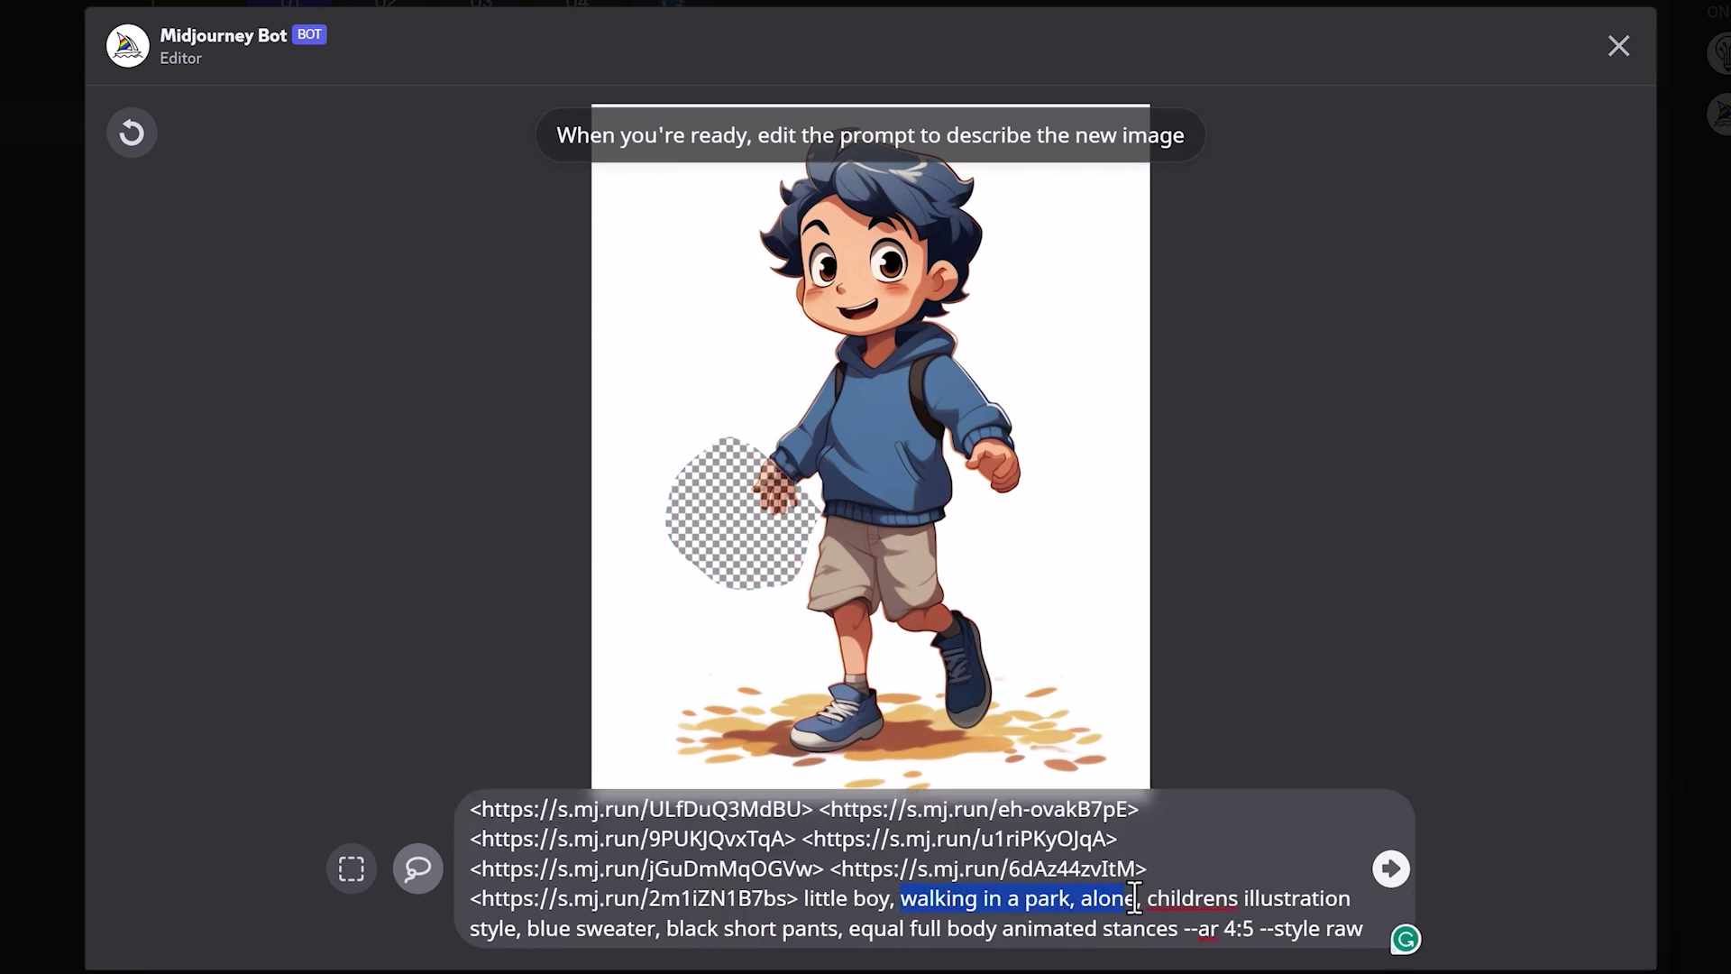
{"action": "type", "text": "holding book"}
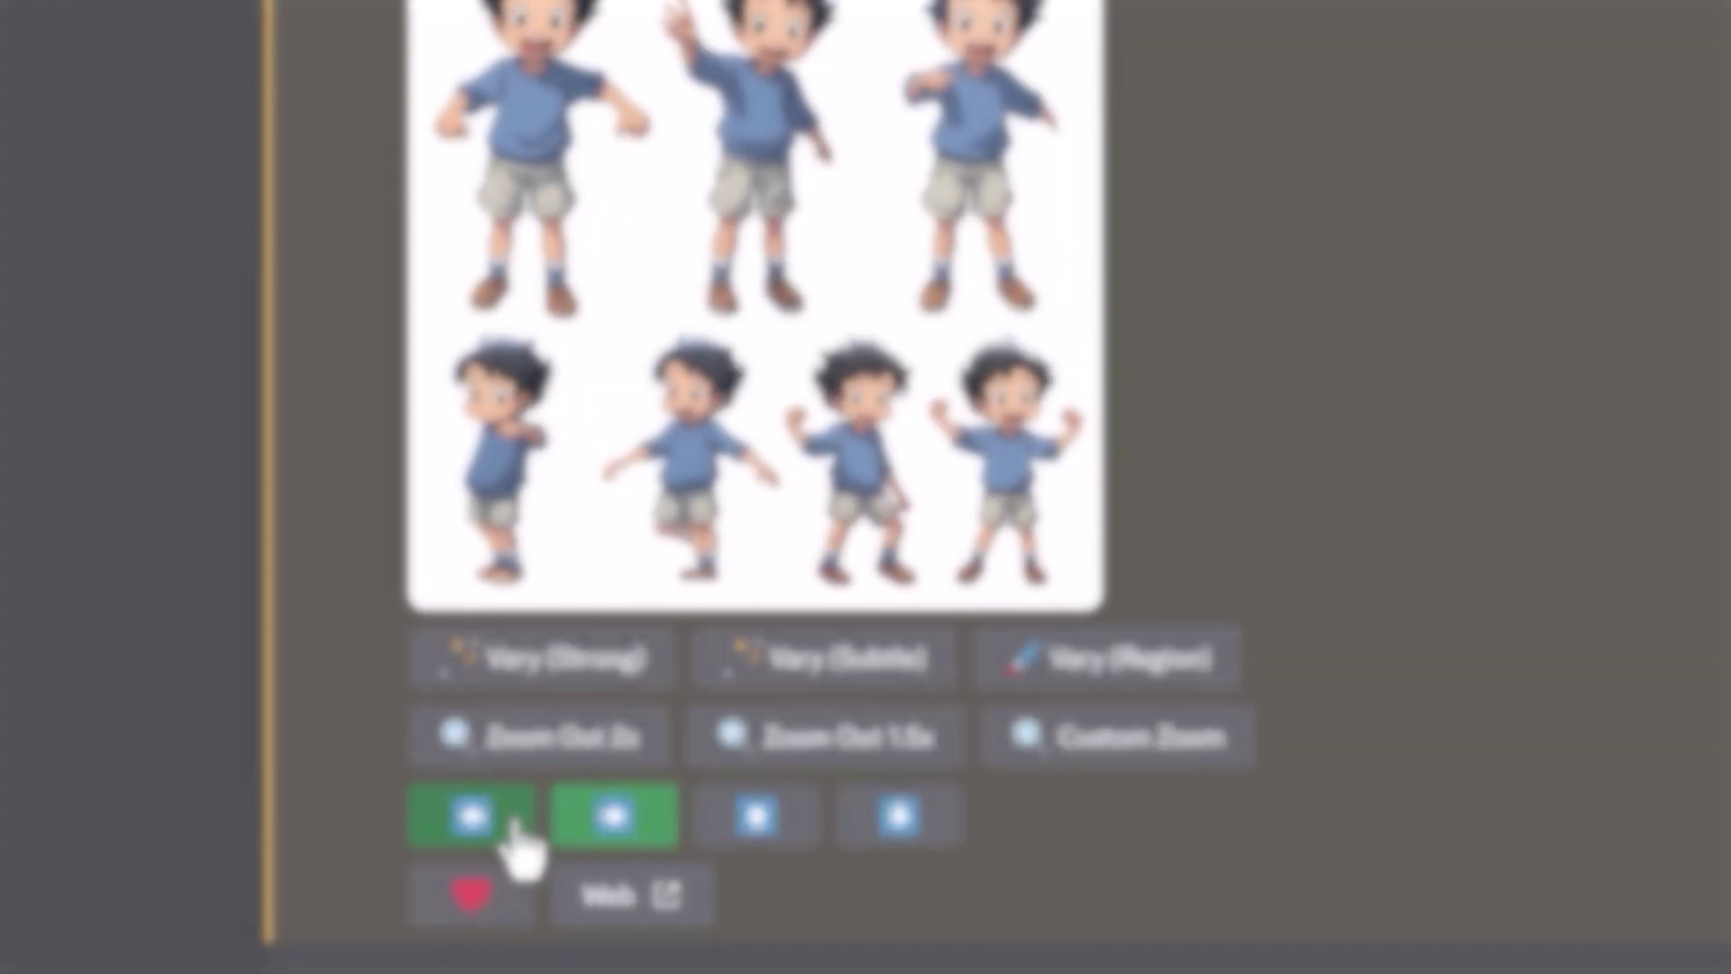
Step: Pan the boy's sheet left with the prompt 'little boy riding a horse'
{"action": "left_click", "coordinate": [519, 834]}
{"action": "type", "text": "little b"}
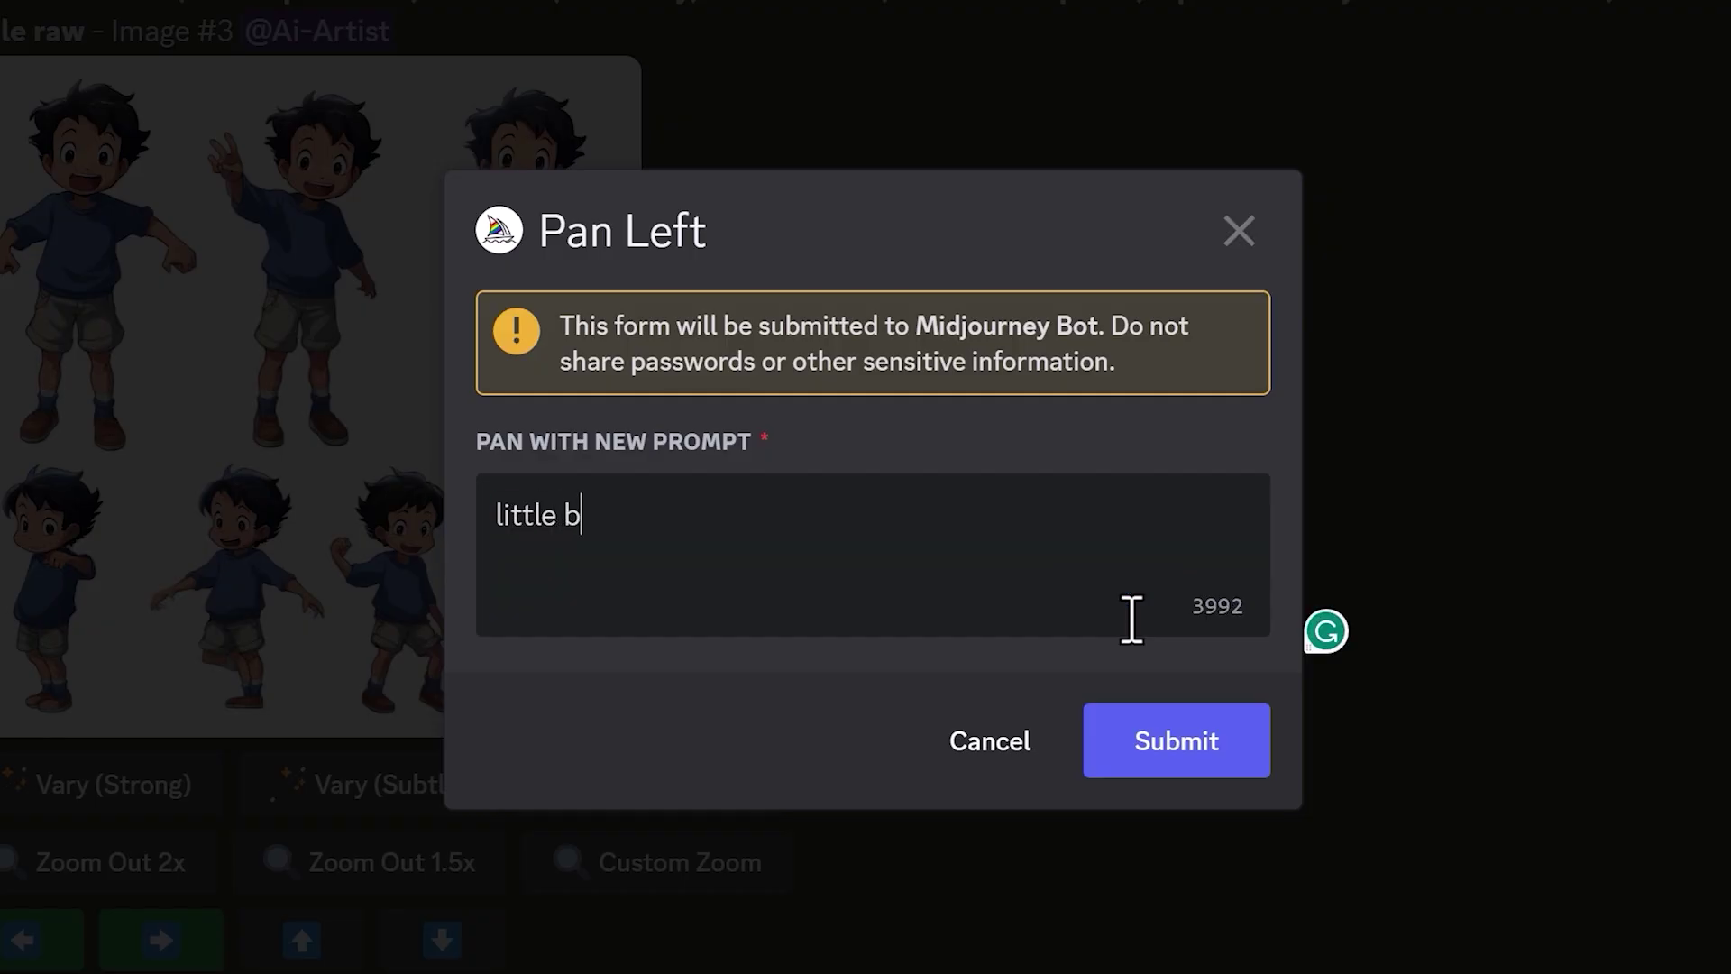
{"action": "type", "text": "oy riding a hors"}
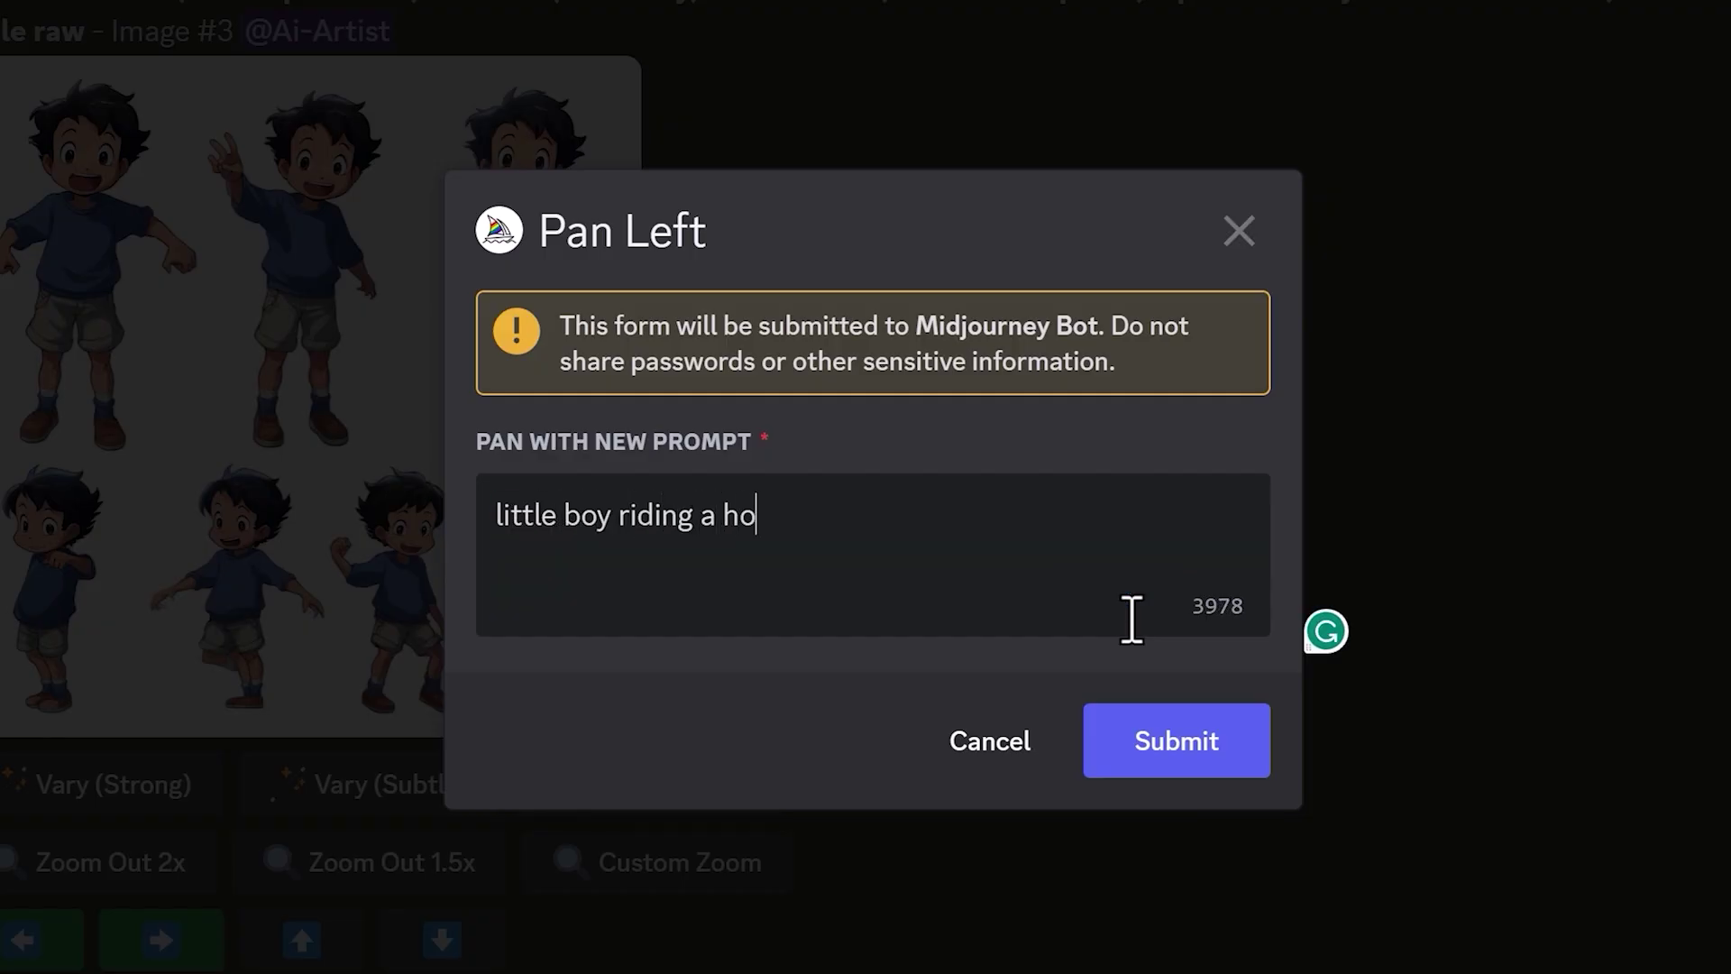
{"action": "type", "text": "e"}
{"action": "left_click", "coordinate": [1171, 757]}
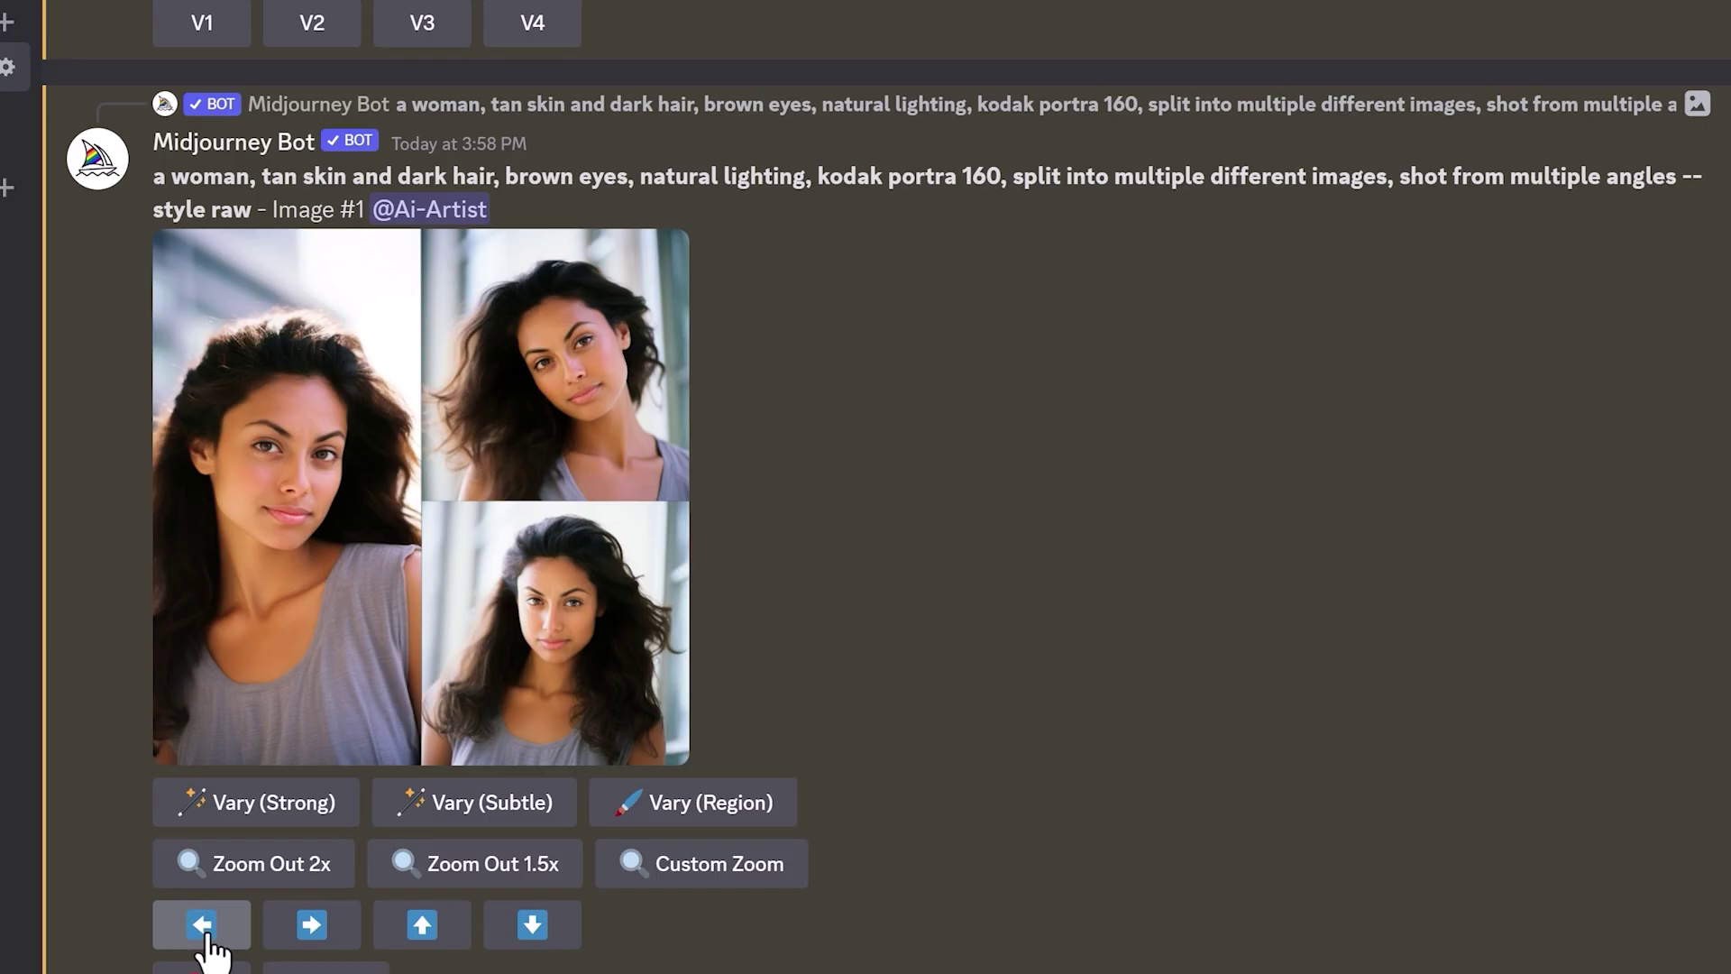
Step: Pan the woman's upscaled Image #1 to the left
{"action": "left_click", "coordinate": [202, 927]}
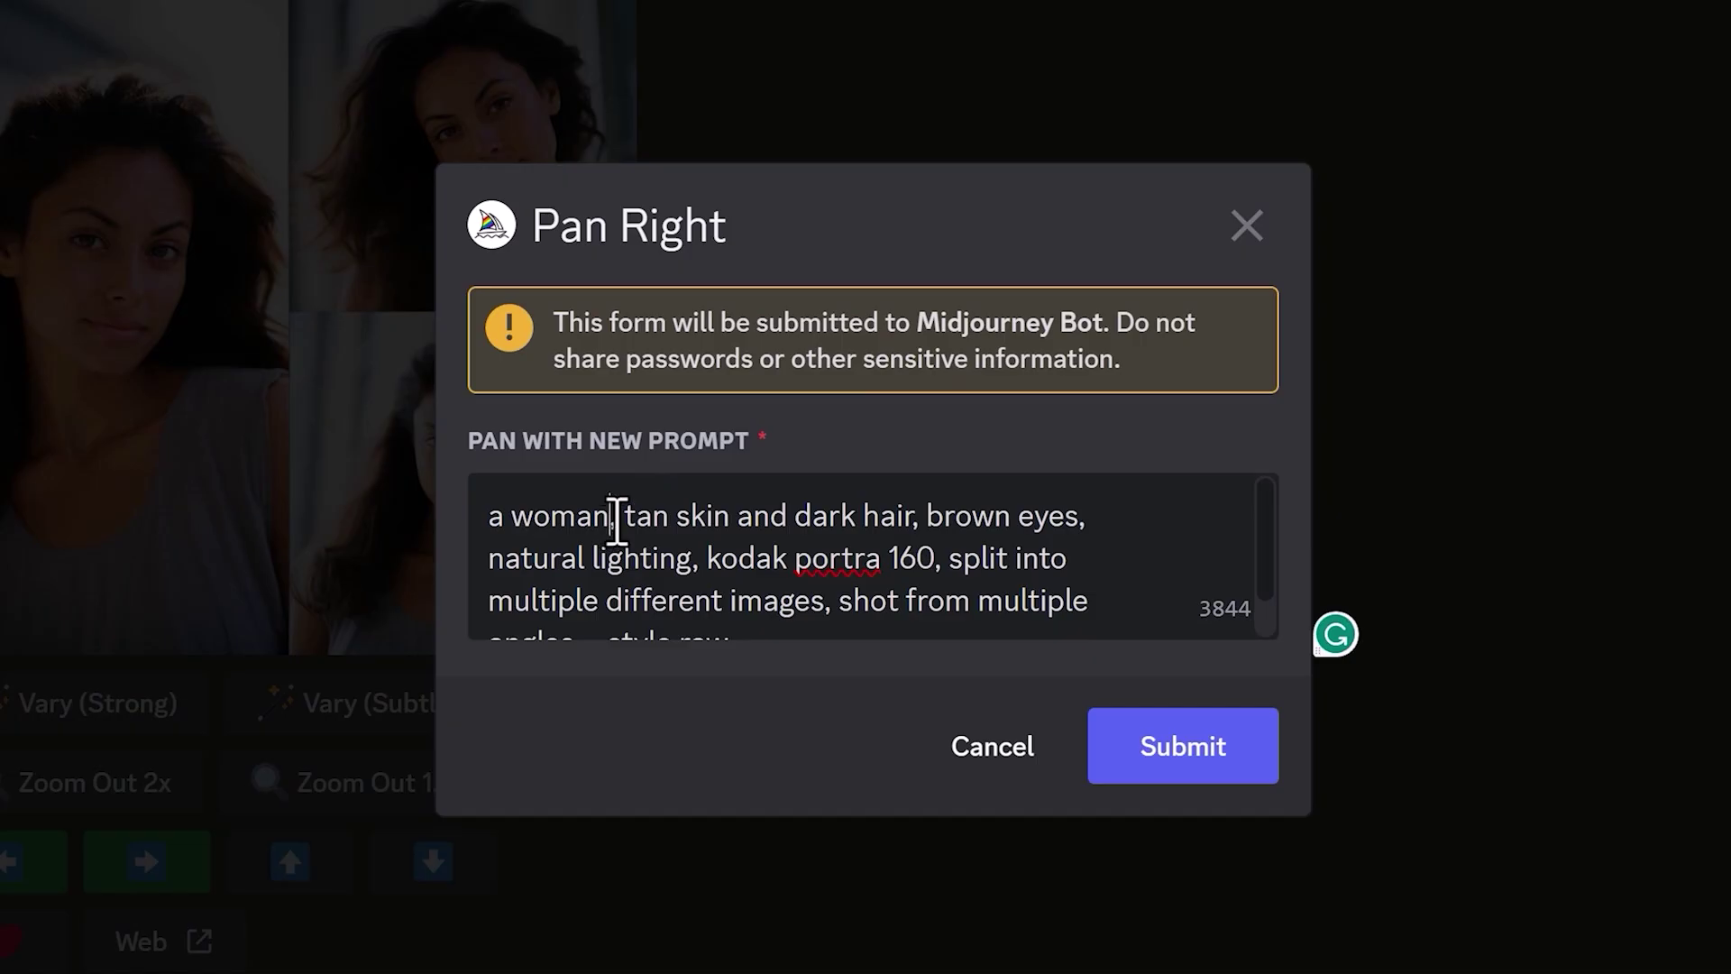
Step: Insert 'in a cafe' after 'a woman' in the Pan Right prompt and submit
{"action": "left_click", "coordinate": [614, 519]}
{"action": "type", "text": "in a cafe, tan skin and dark hair, brown"}
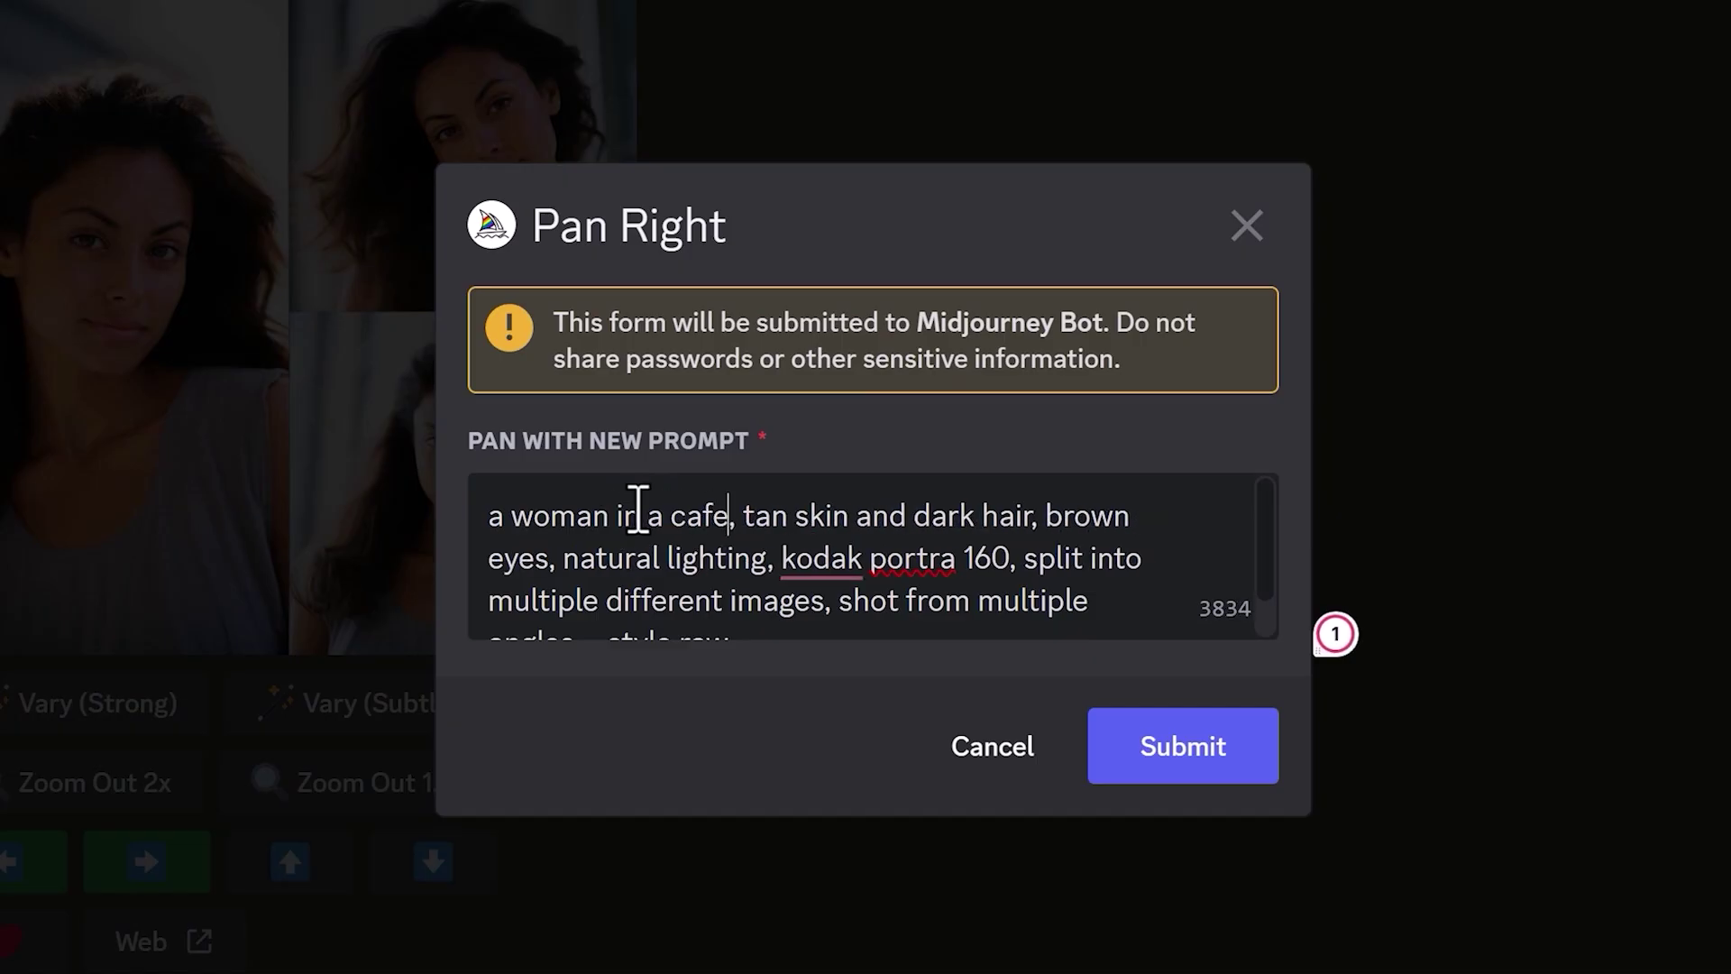
{"action": "left_click", "coordinate": [1183, 747]}
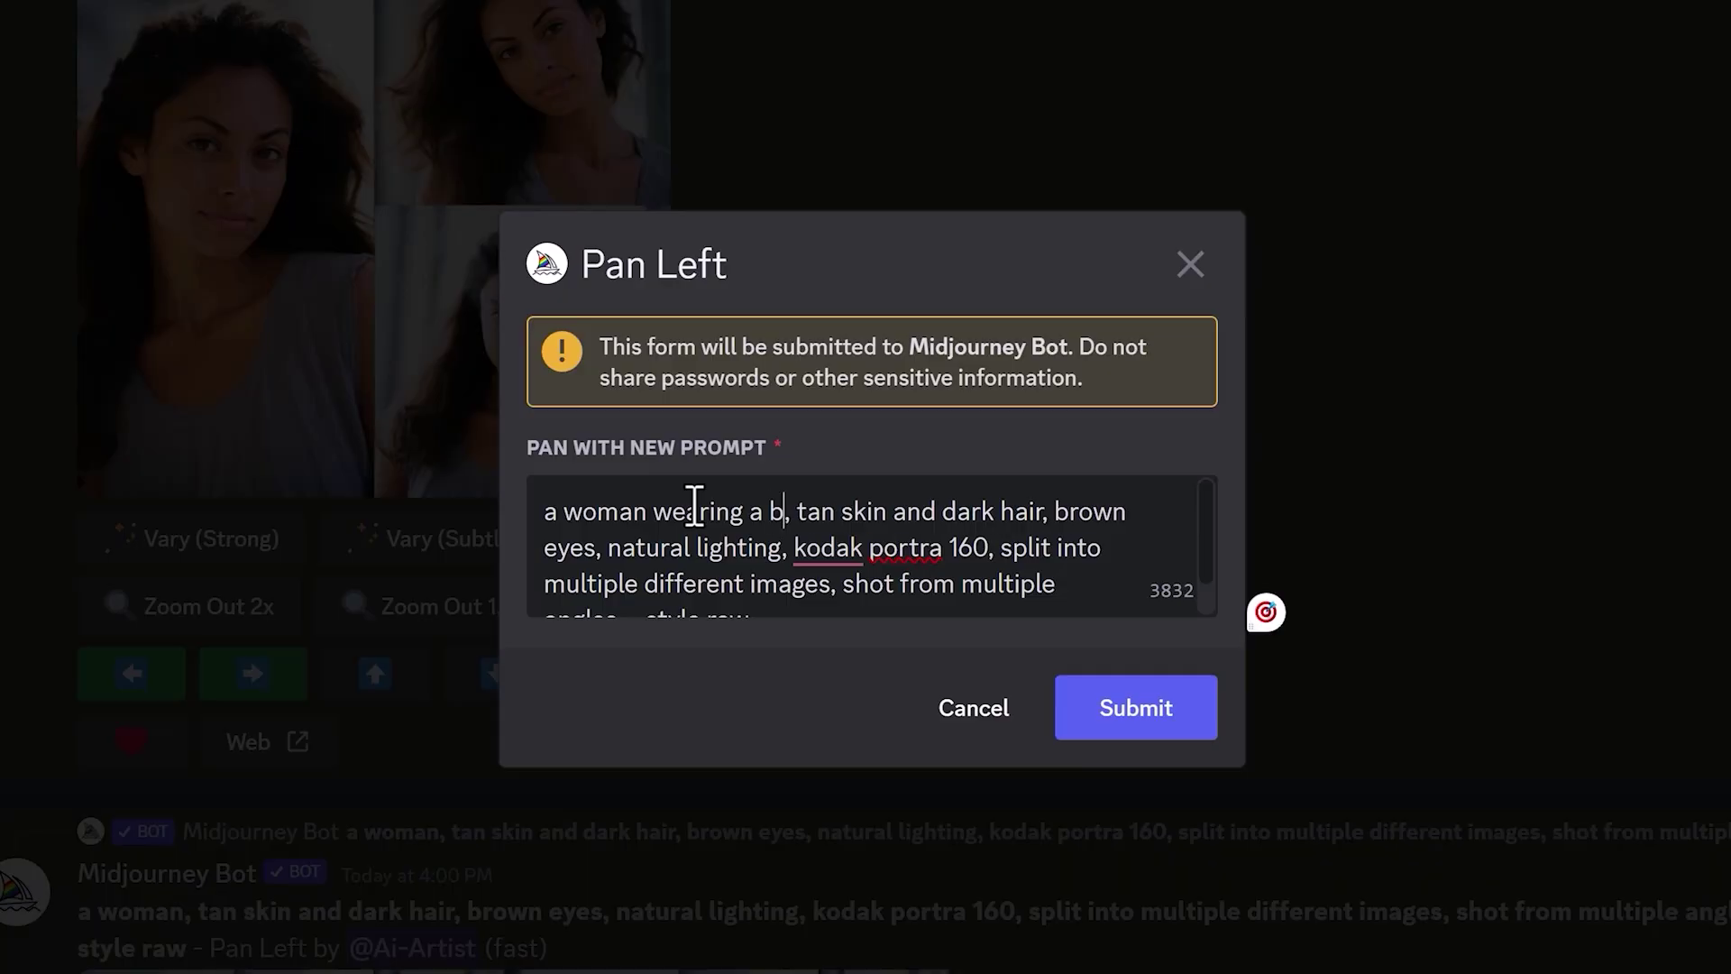
Step: Enter 'baseball cap' in the Pan Left prompt, then begin rewording it toward a jacket
{"action": "type", "text": "ase, tan skin and dark hair,"}
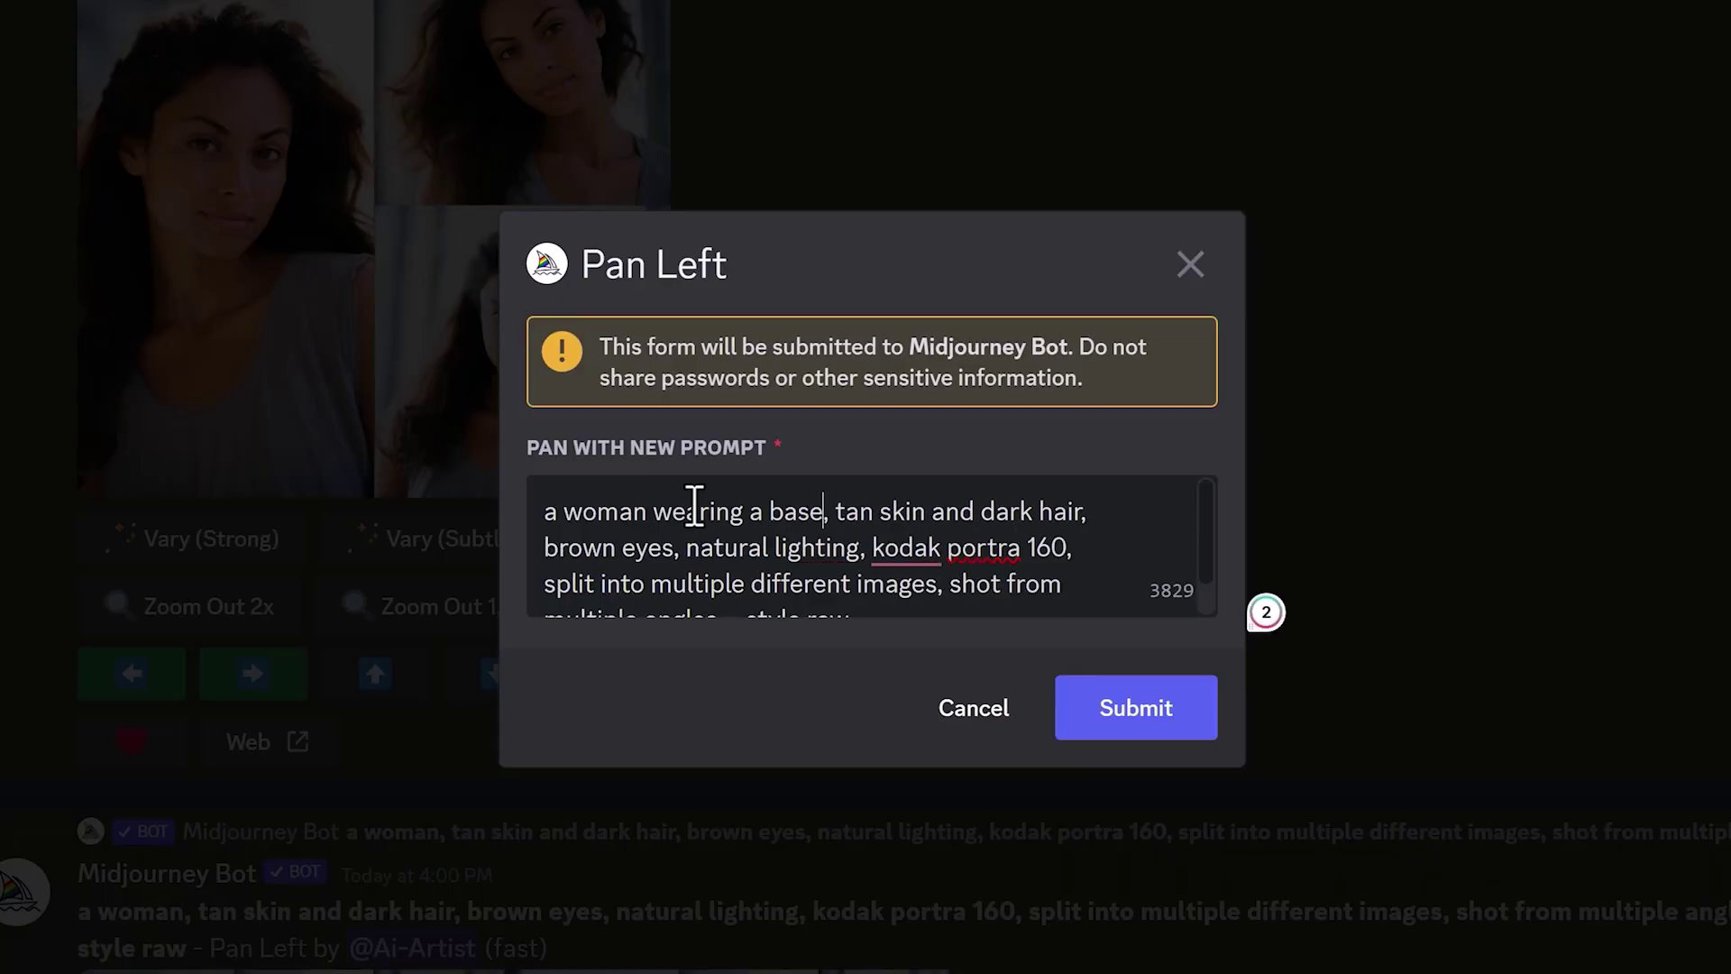
{"action": "type", "text": "ball cap"}
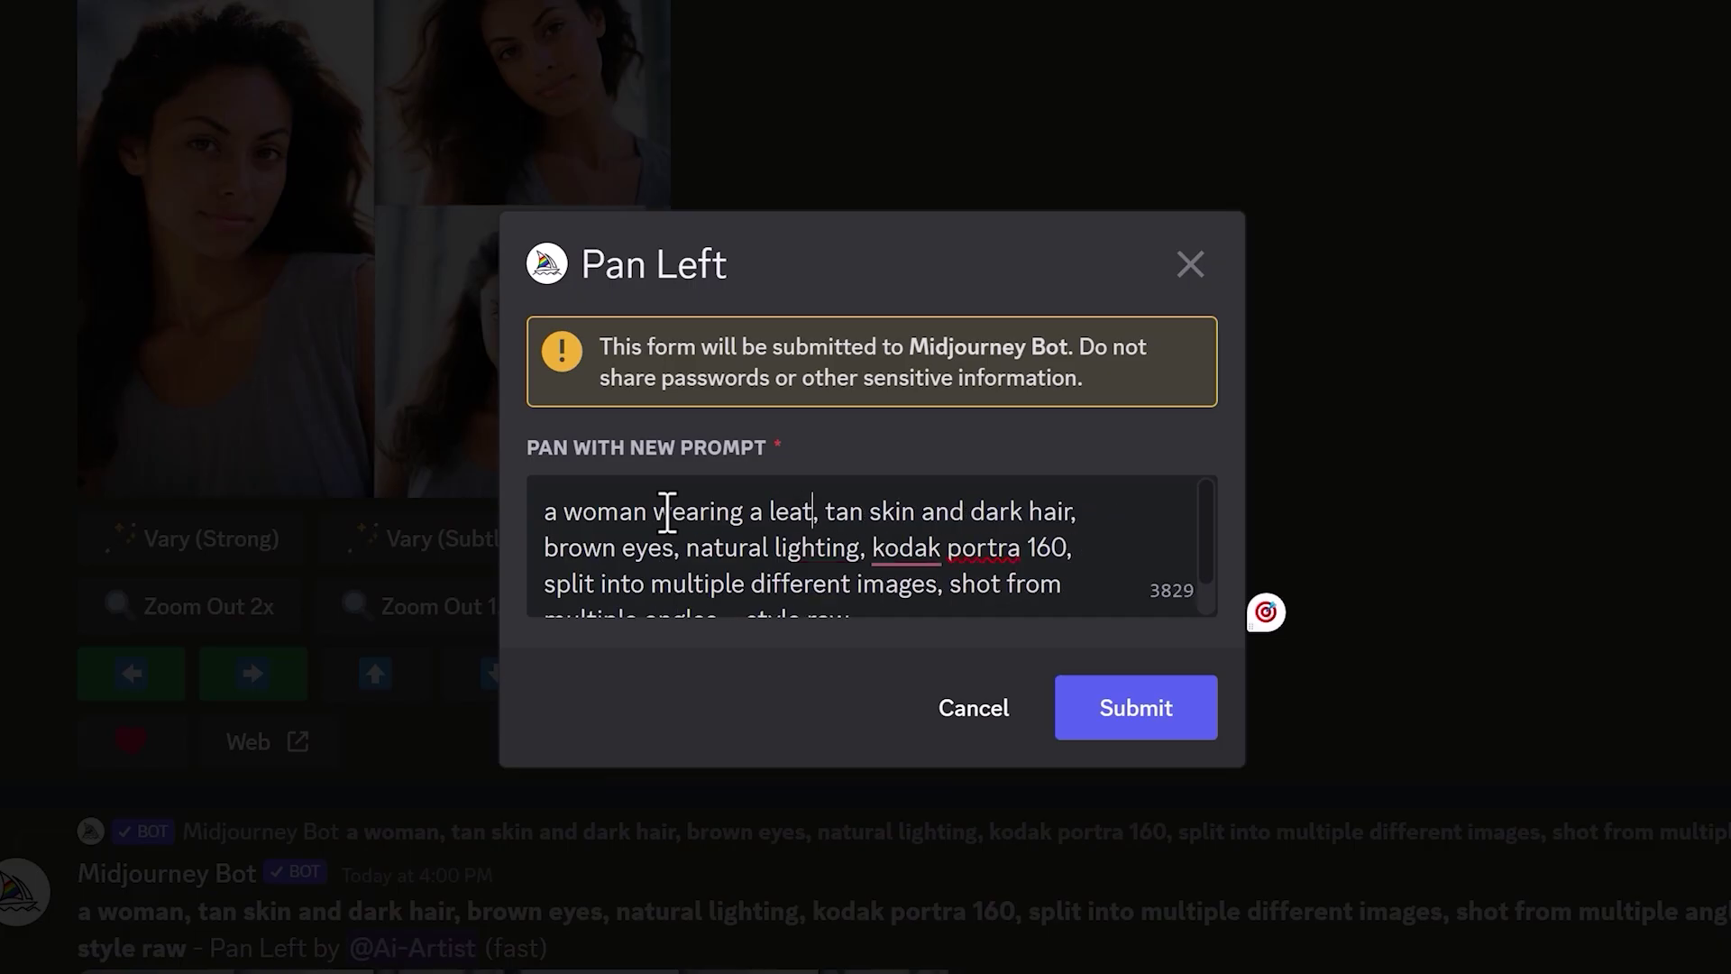
{"action": "type", "text": "her jacket, tan skin and"}
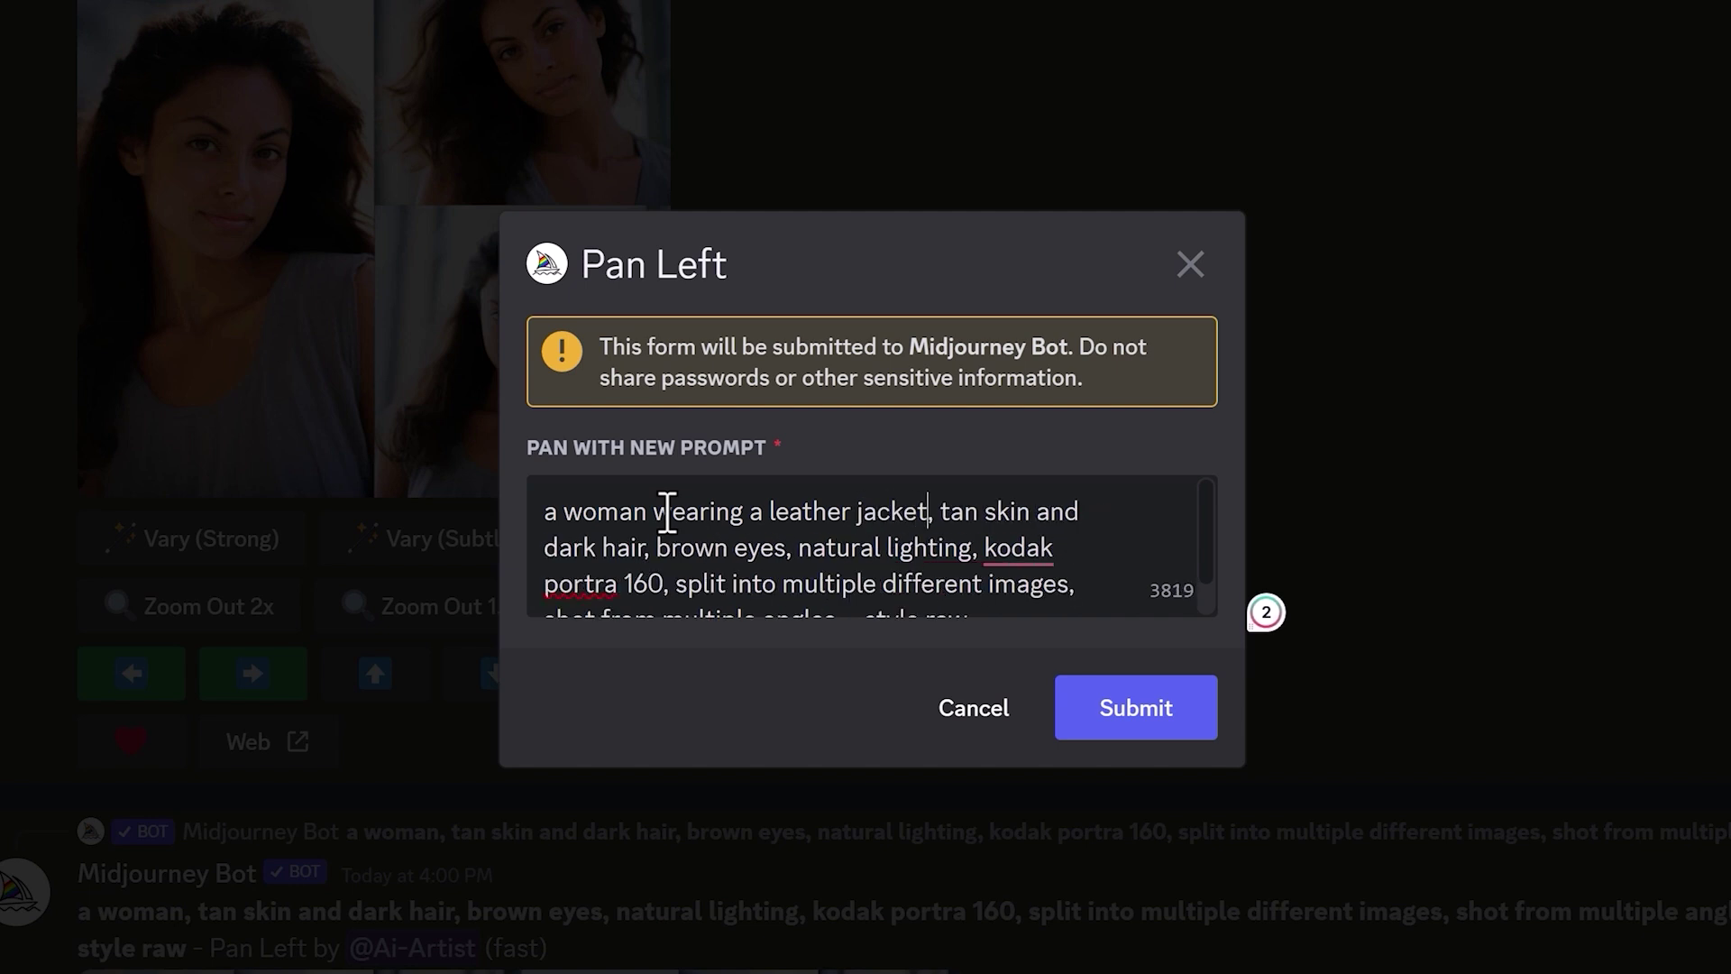
Step: Submit the Pan Left request for 'a woman wearing a leather jacket'
{"action": "left_click", "coordinate": [1124, 687]}
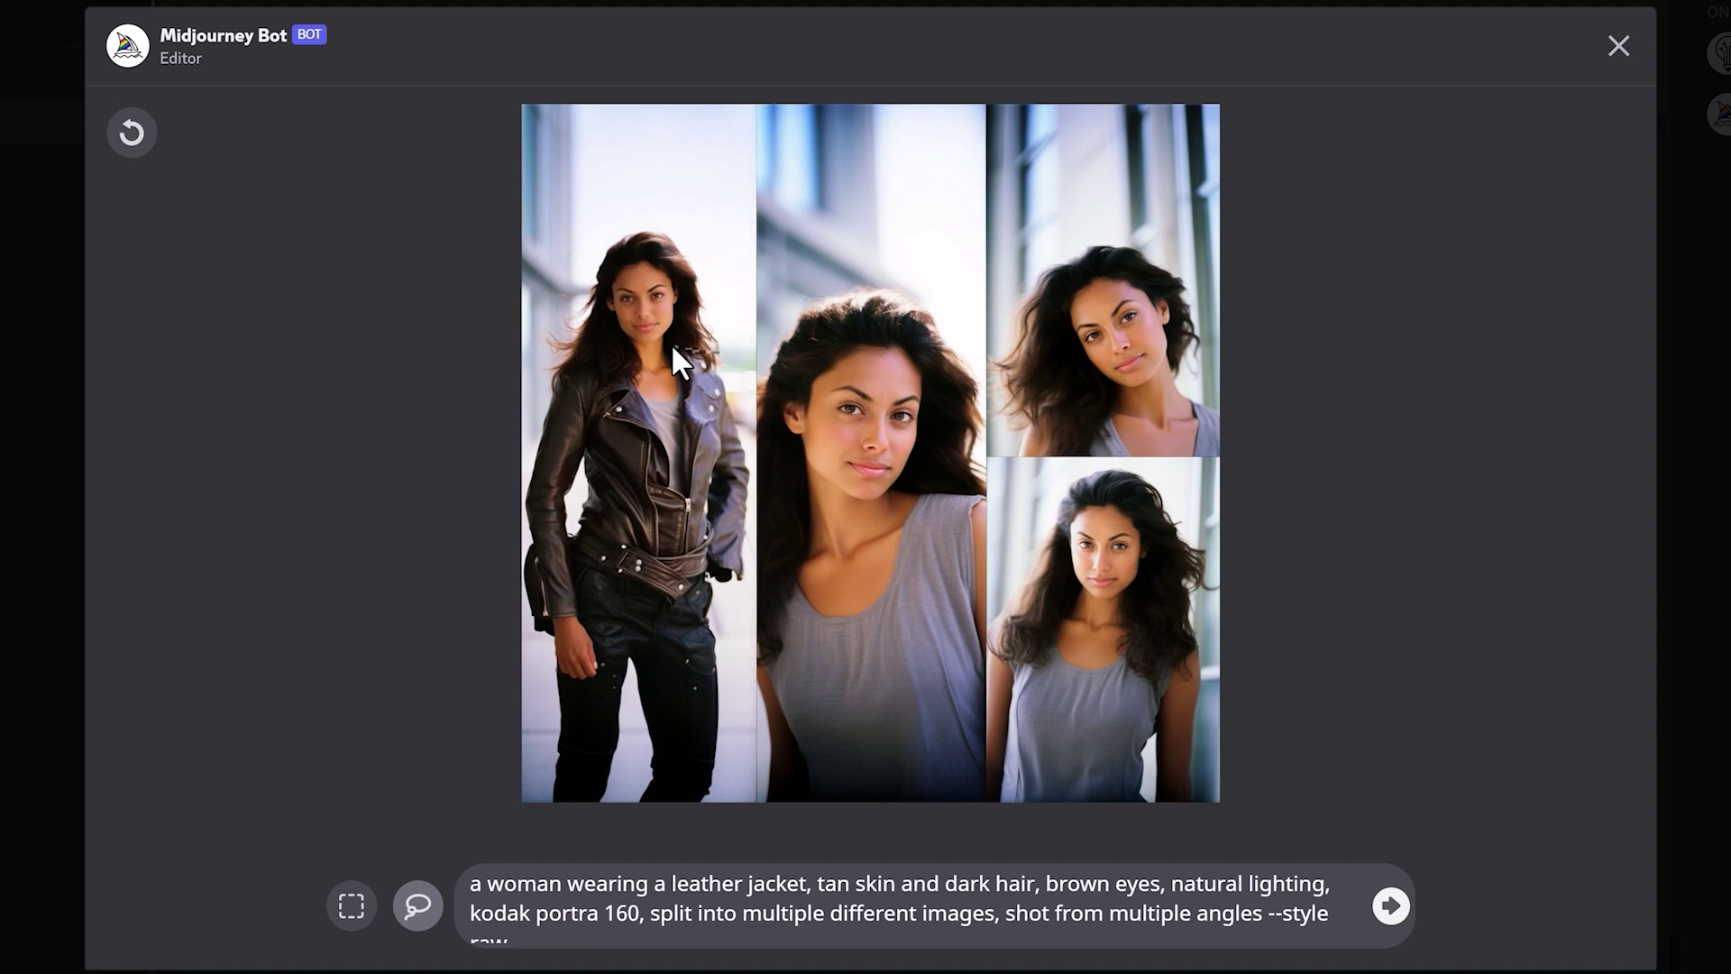
Step: Mark the woman's jacket area and submit a region variation with 'red dress' replacing 'leather jacket'
{"action": "mouse_move", "coordinate": [610, 353]}
{"action": "left_mouse_down"}
{"action": "mouse_move", "coordinate": [557, 363]}
{"action": "mouse_move", "coordinate": [516, 509]}
{"action": "mouse_move", "coordinate": [511, 630]}
{"action": "mouse_move", "coordinate": [551, 718]}
{"action": "mouse_move", "coordinate": [625, 725]}
{"action": "mouse_move", "coordinate": [745, 689]}
{"action": "mouse_move", "coordinate": [749, 452]}
{"action": "mouse_move", "coordinate": [716, 345]}
{"action": "mouse_move", "coordinate": [696, 346]}
{"action": "left_mouse_up"}
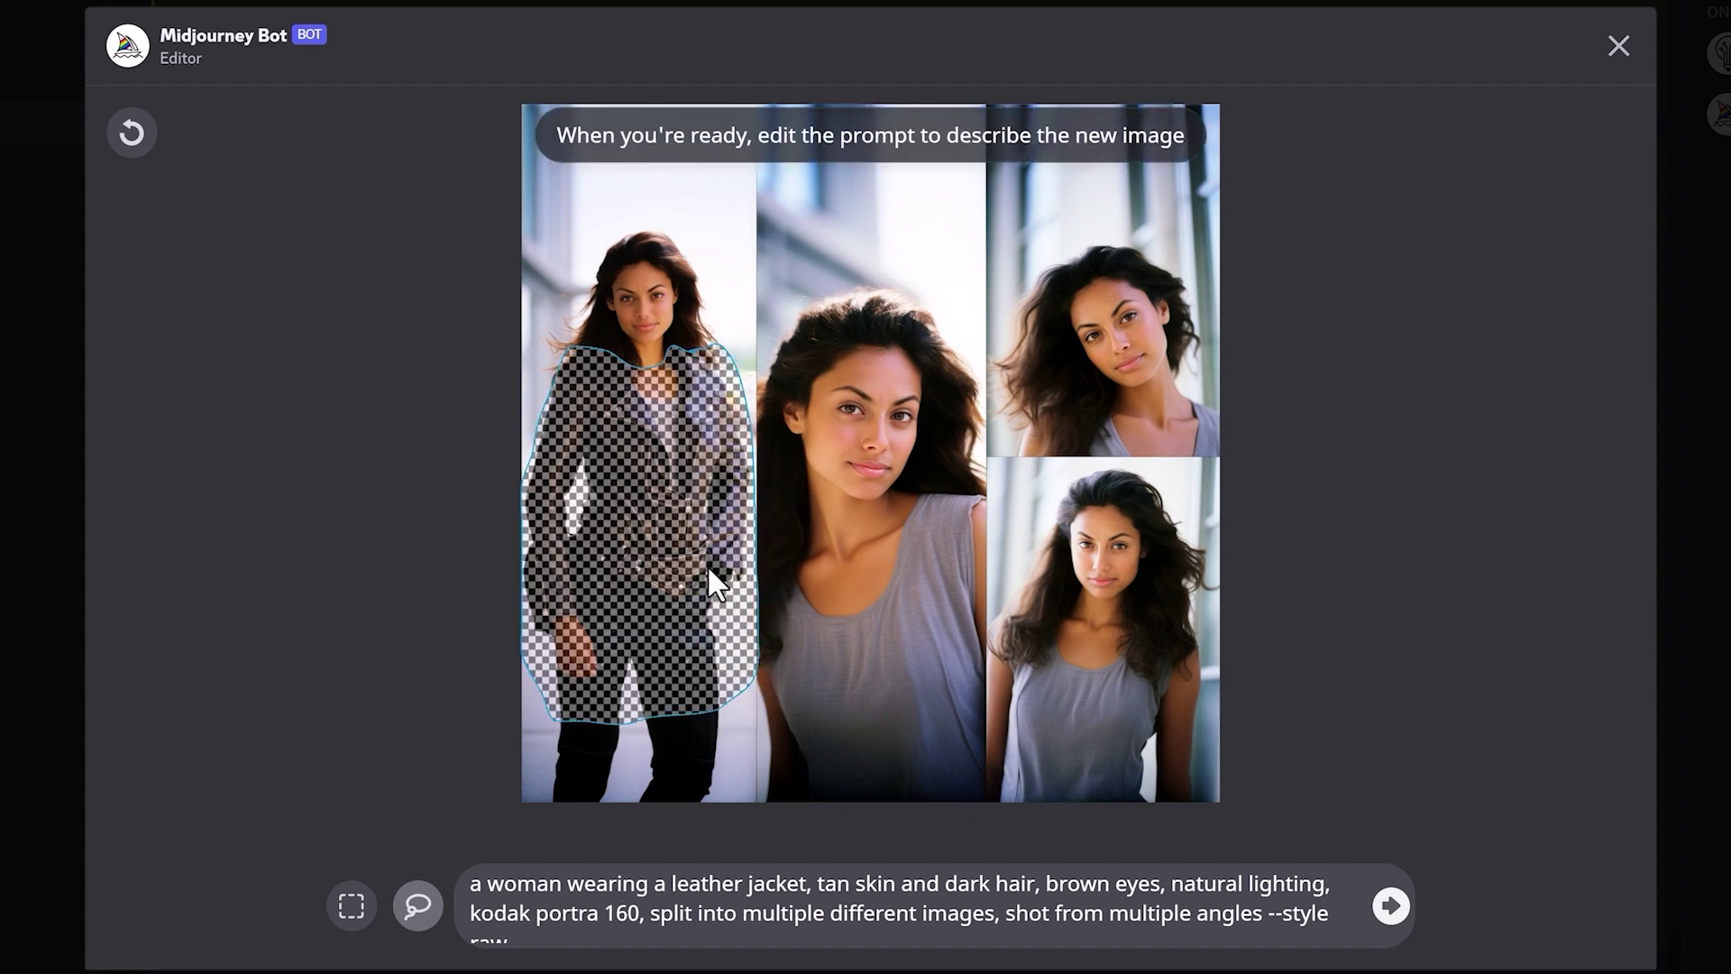
{"action": "left_click_drag", "start_coordinate": [804, 884], "coordinate": [673, 868]}
{"action": "type", "text": "red dresss"}
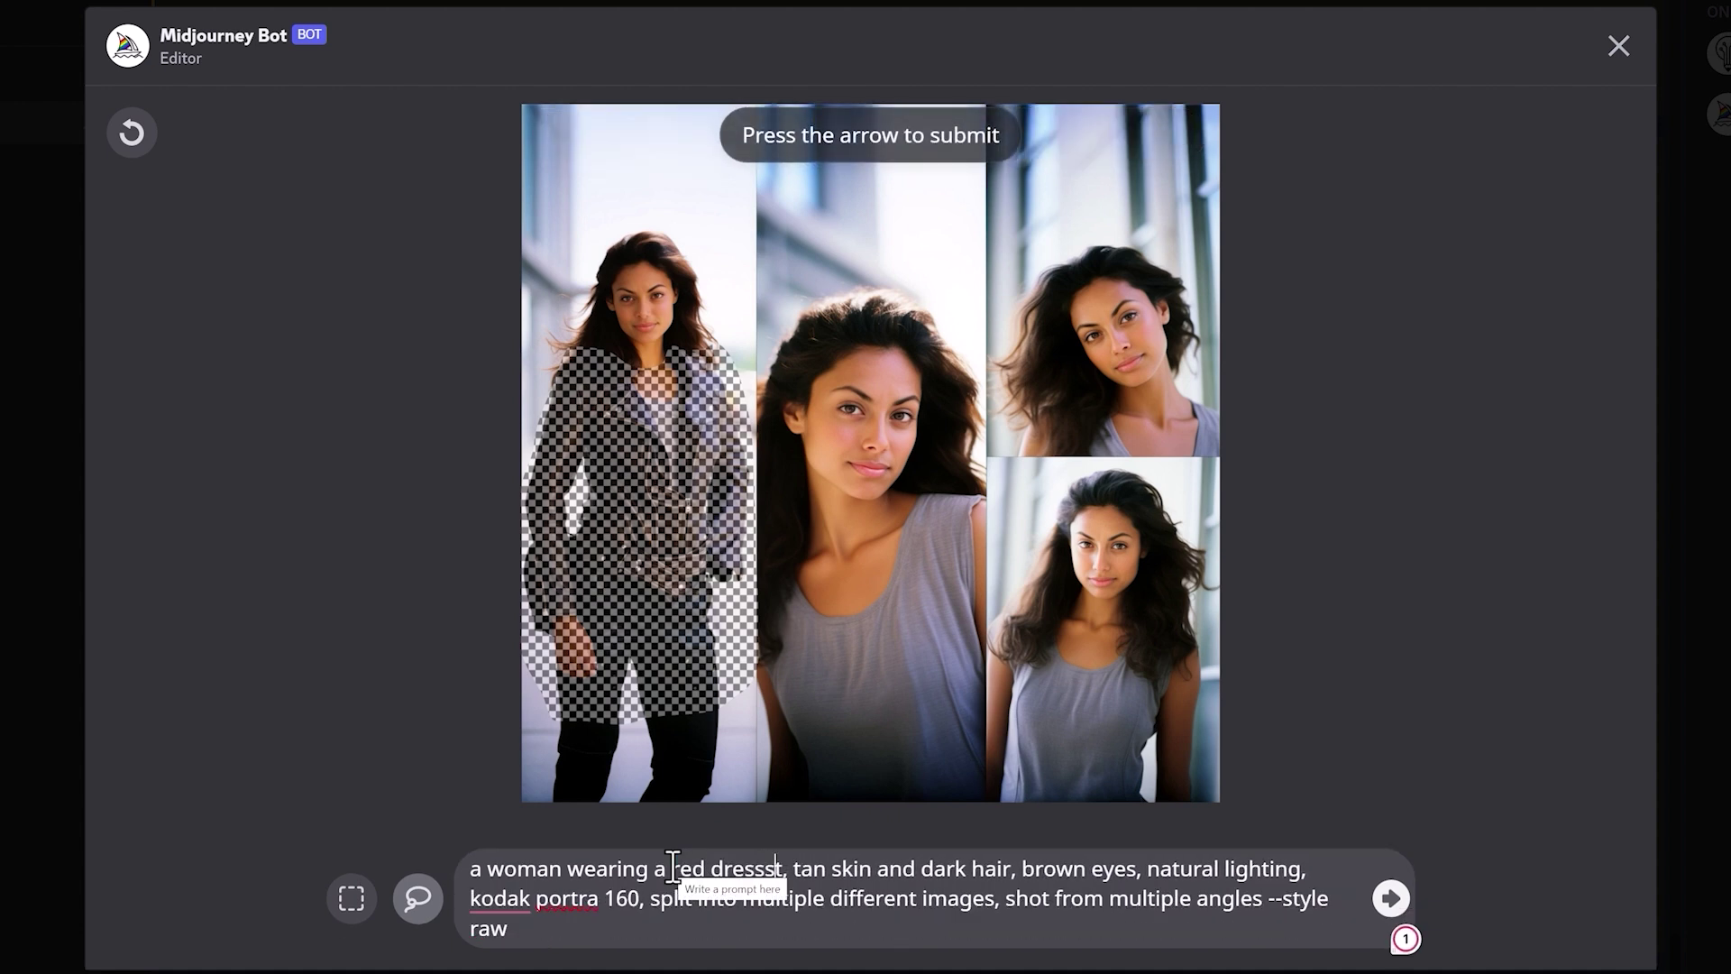
{"action": "key", "text": "BackSpace"}
{"action": "key", "text": "BackSpace"}
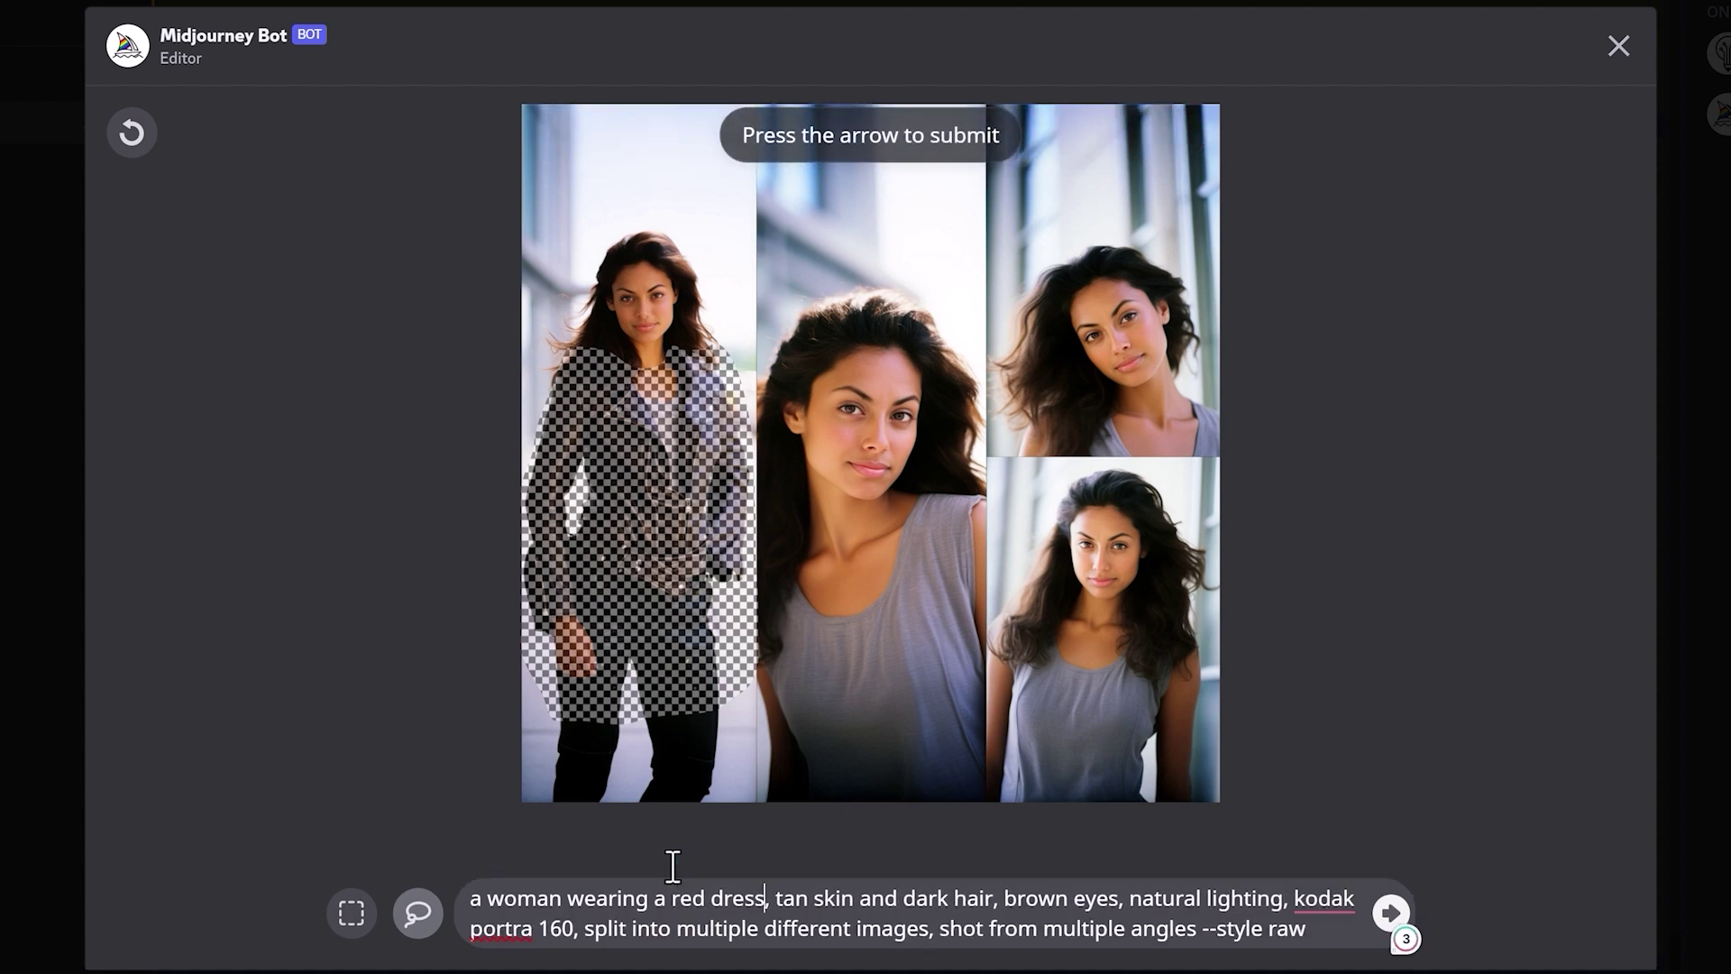
{"action": "left_click", "coordinate": [1394, 929]}
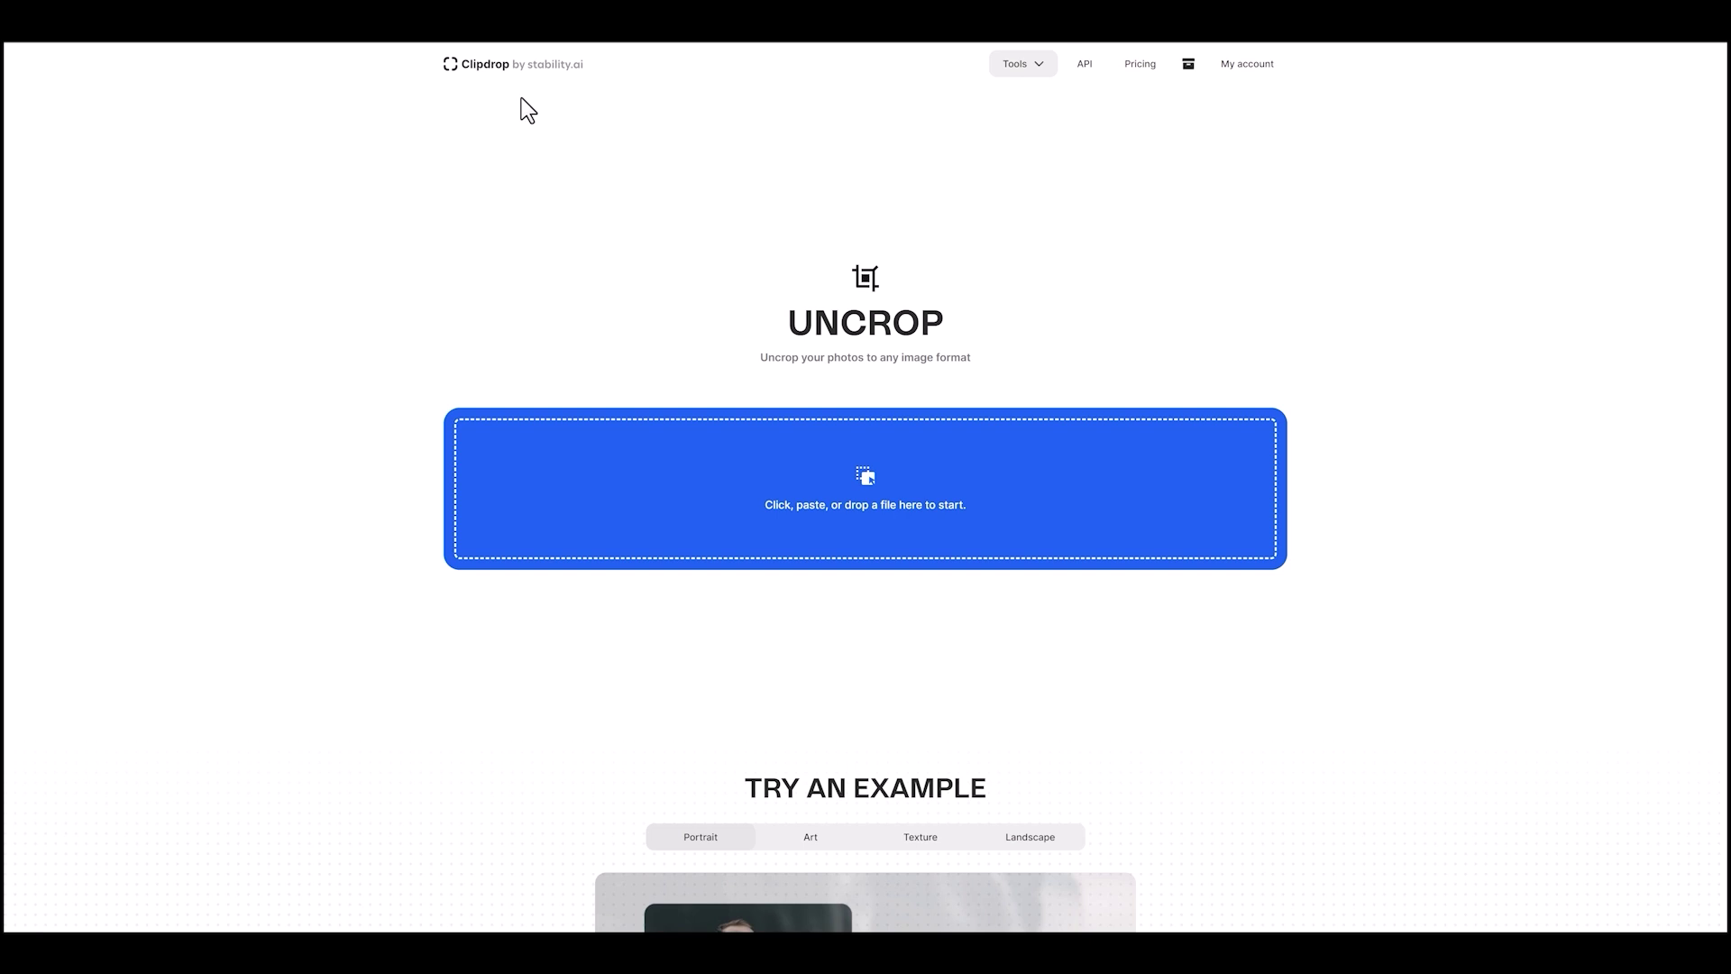
Step: Load the cap portrait into Uncrop, narrow both sides to 624 × 576, and generate
{"action": "key", "text": "ctrl+plus"}
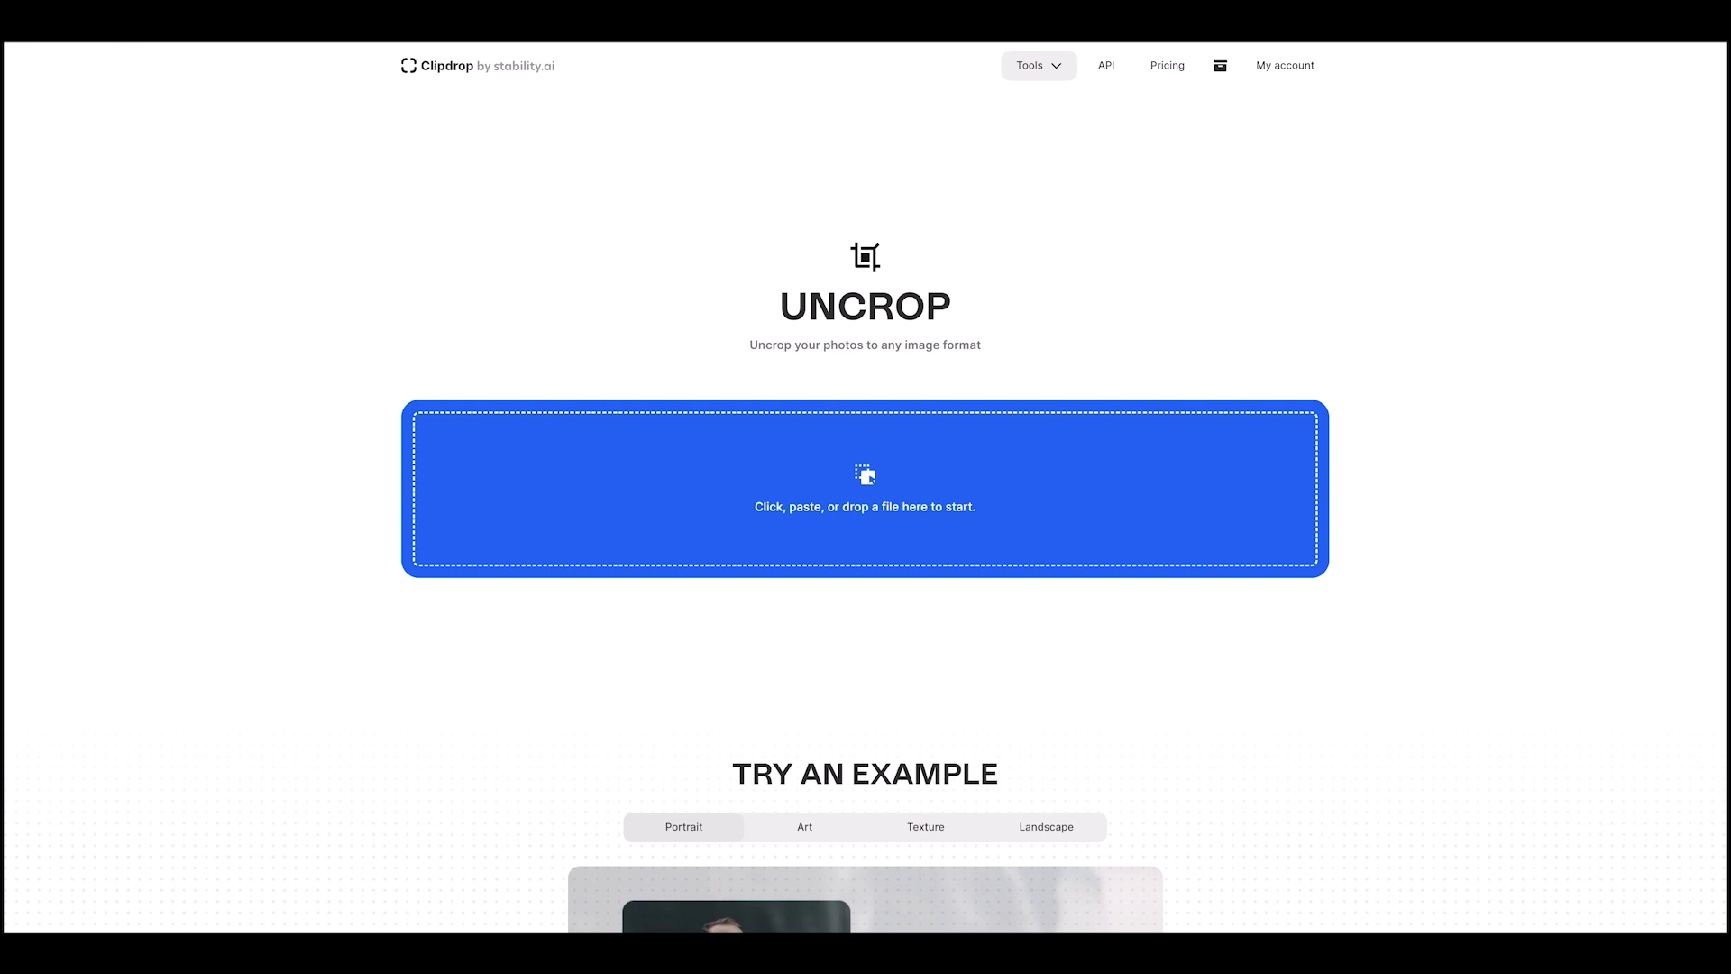
{"action": "left_click_drag", "start_coordinate": [1468, 487], "coordinate": [1037, 495]}
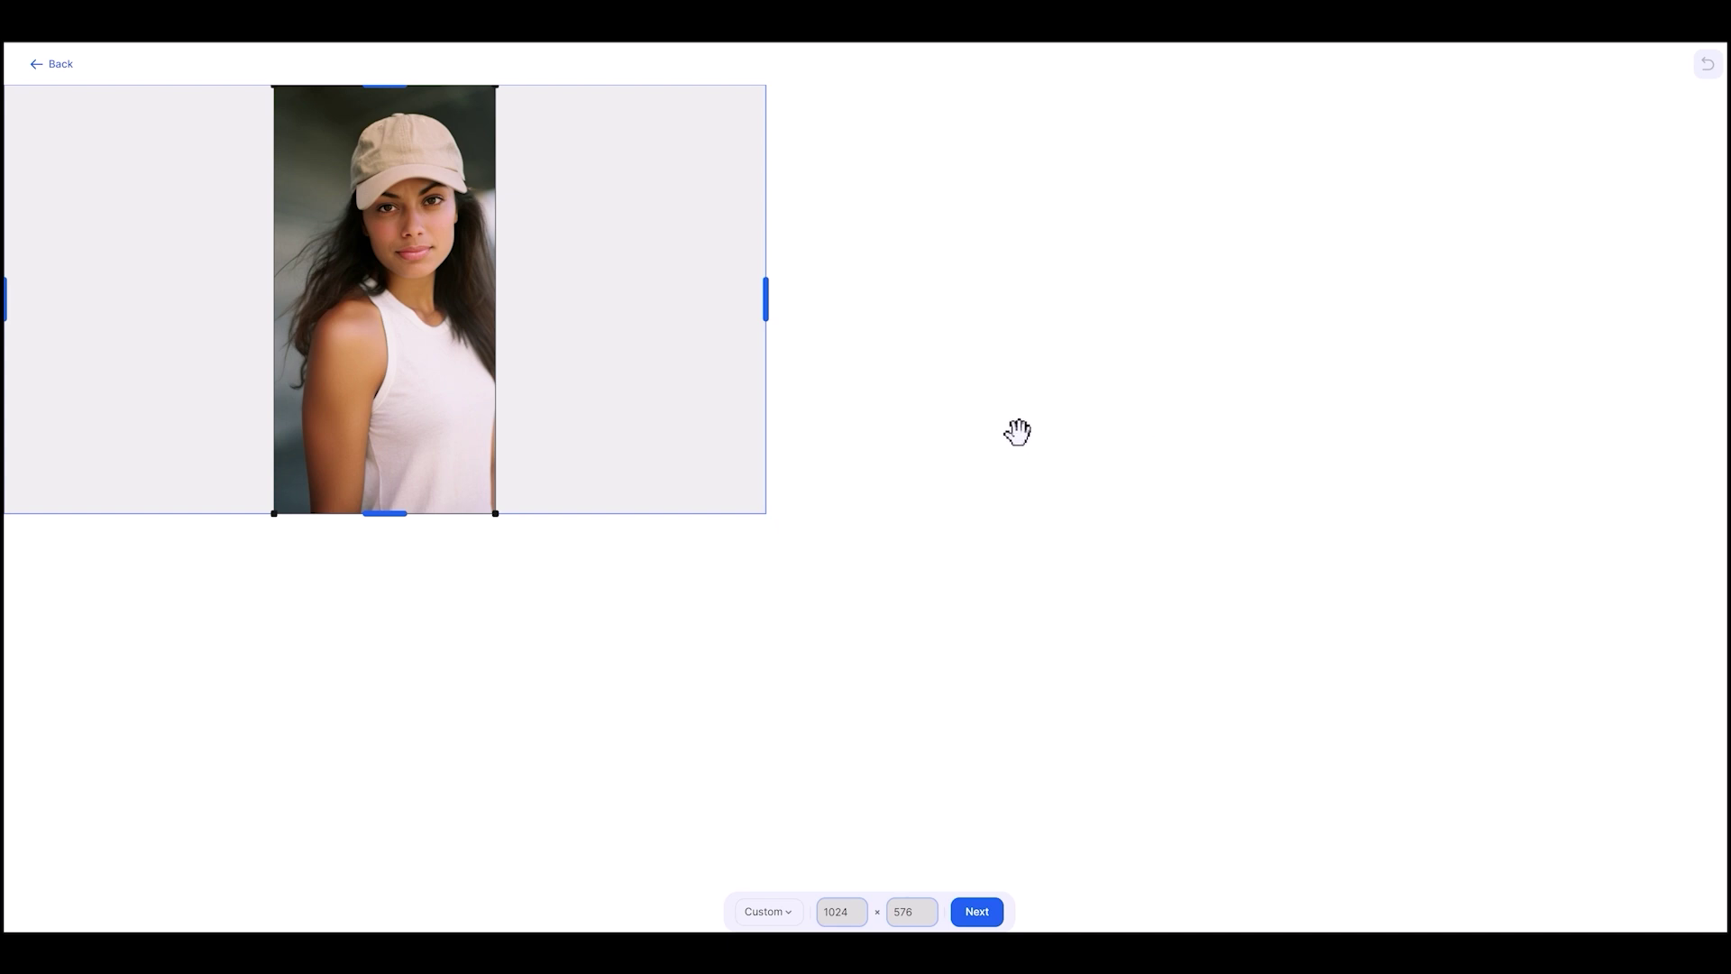
{"action": "left_click_drag", "start_coordinate": [766, 305], "coordinate": [623, 321]}
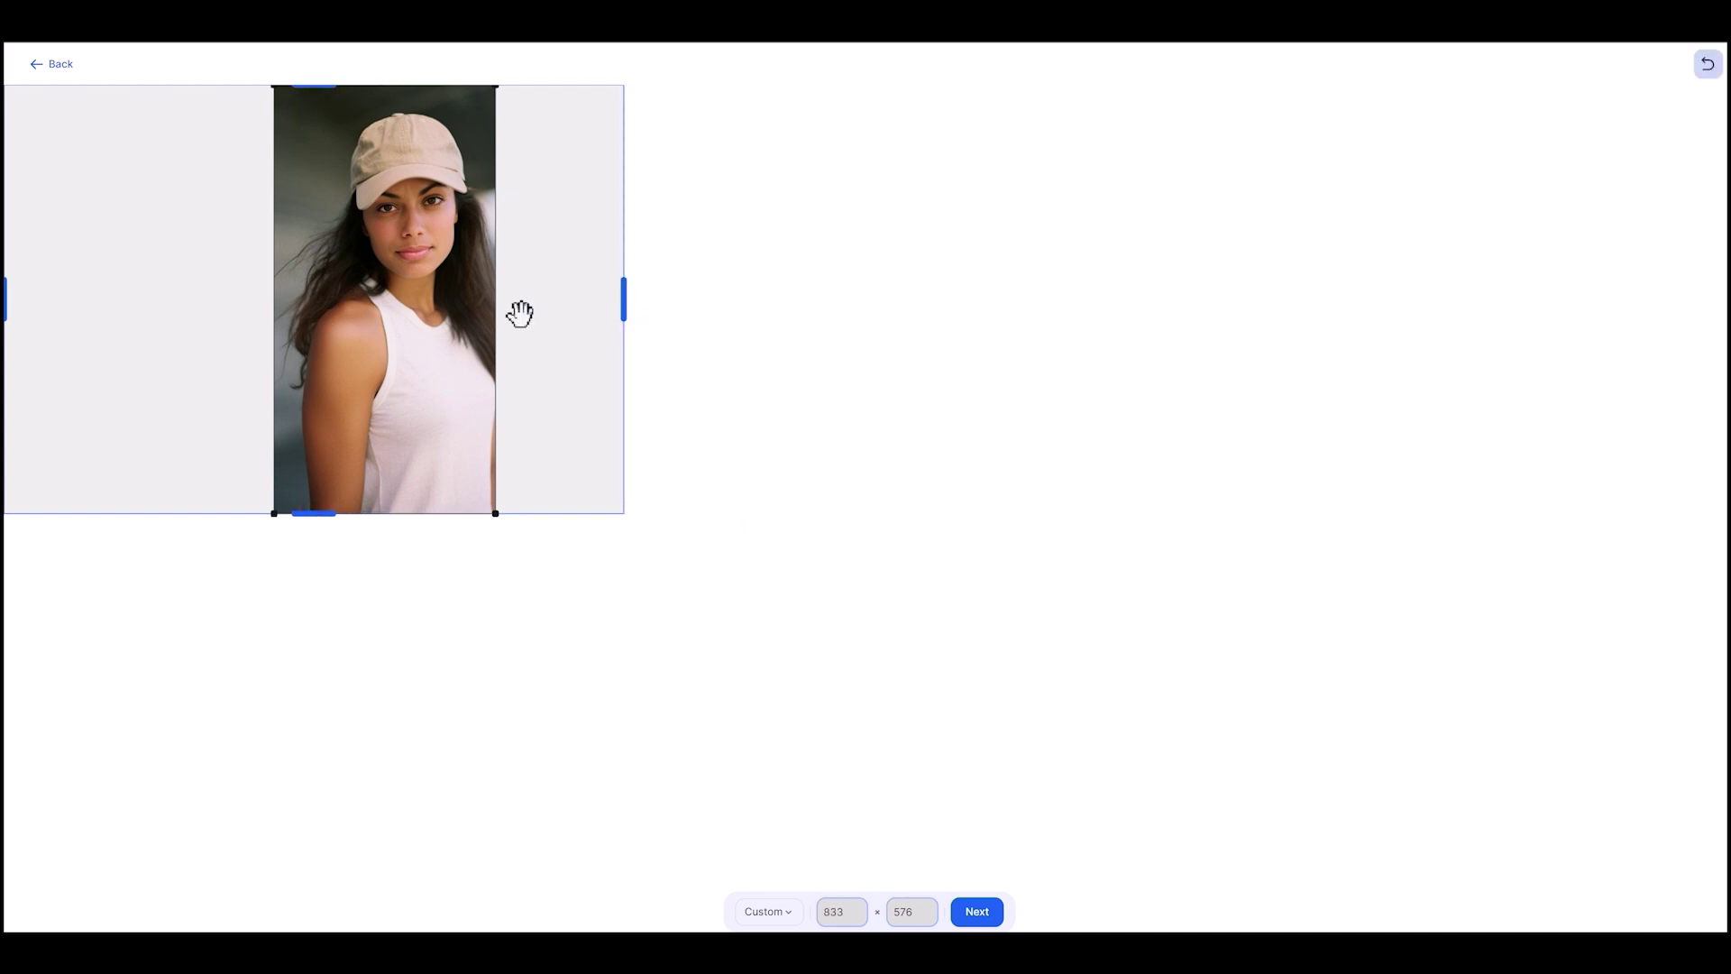
{"action": "left_click_drag", "start_coordinate": [6, 298], "coordinate": [160, 303]}
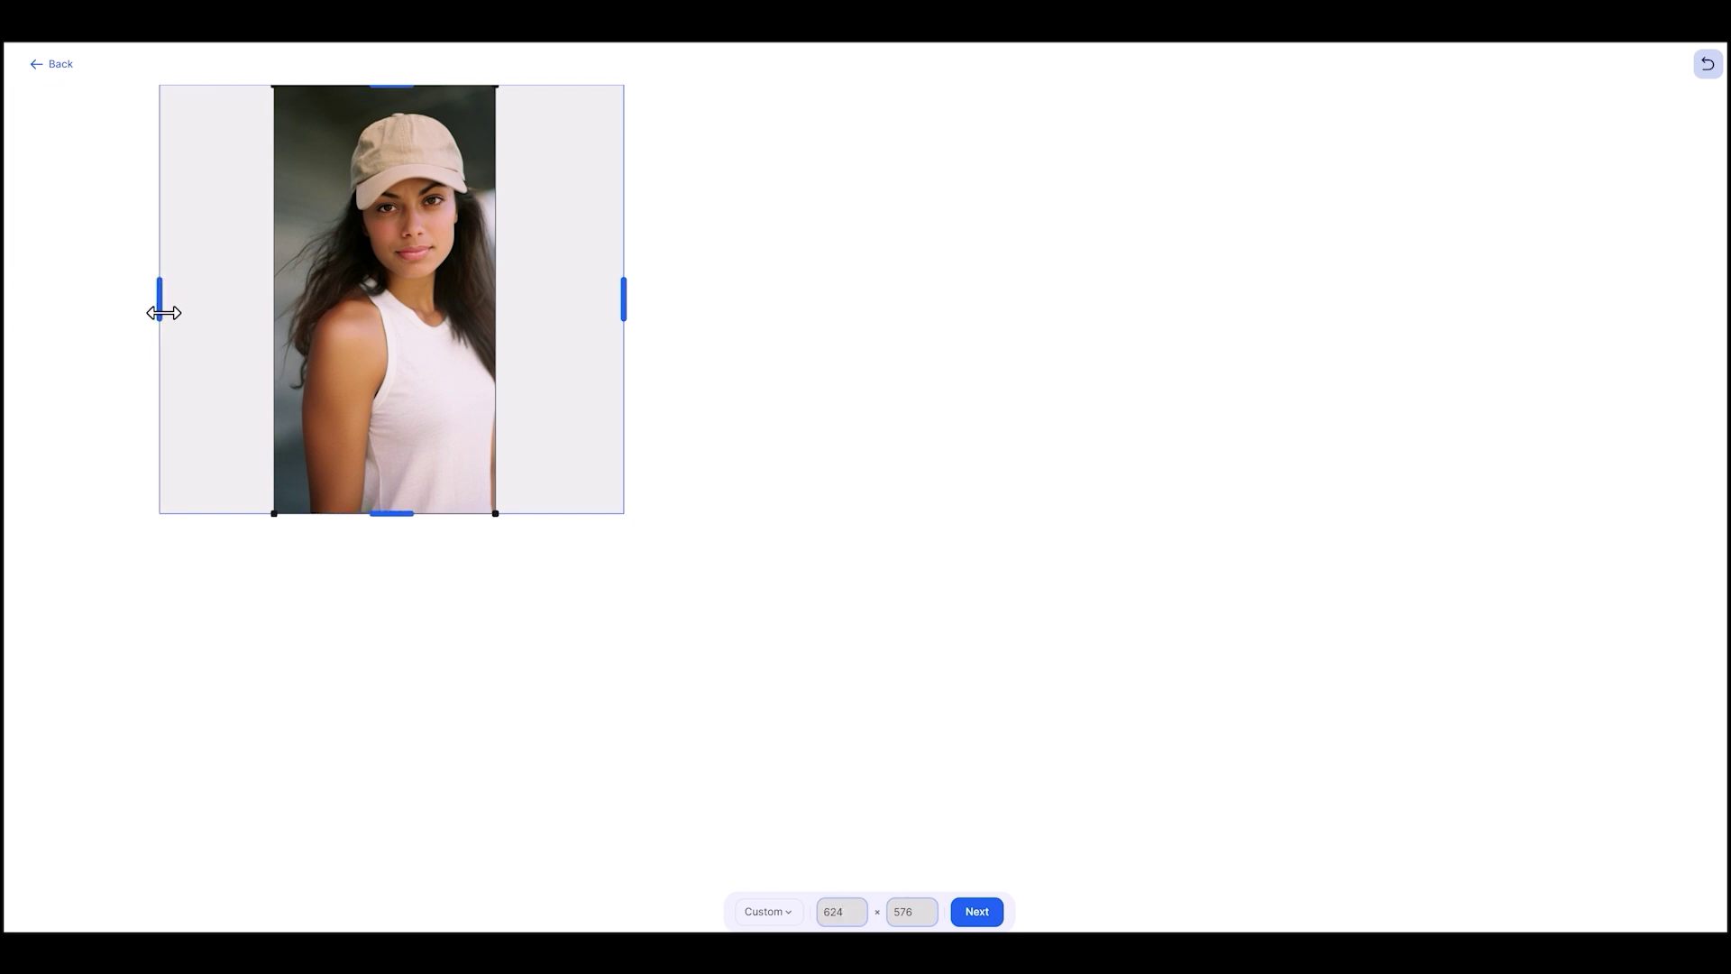
{"action": "left_click", "coordinate": [978, 912]}
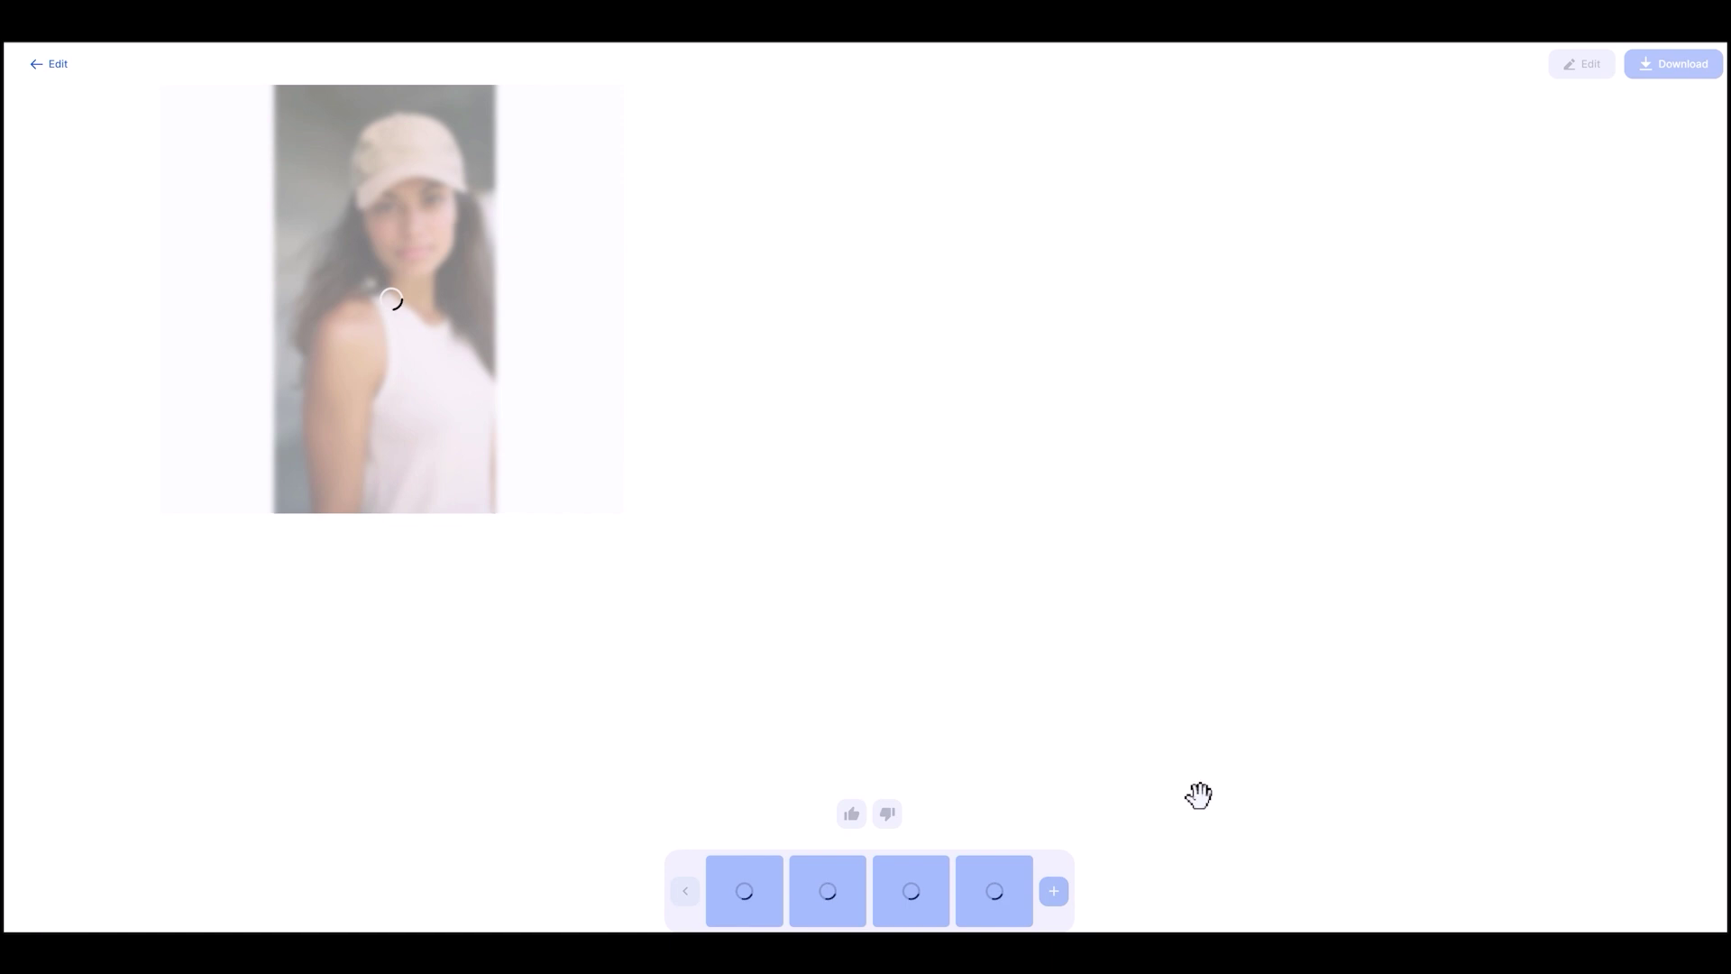